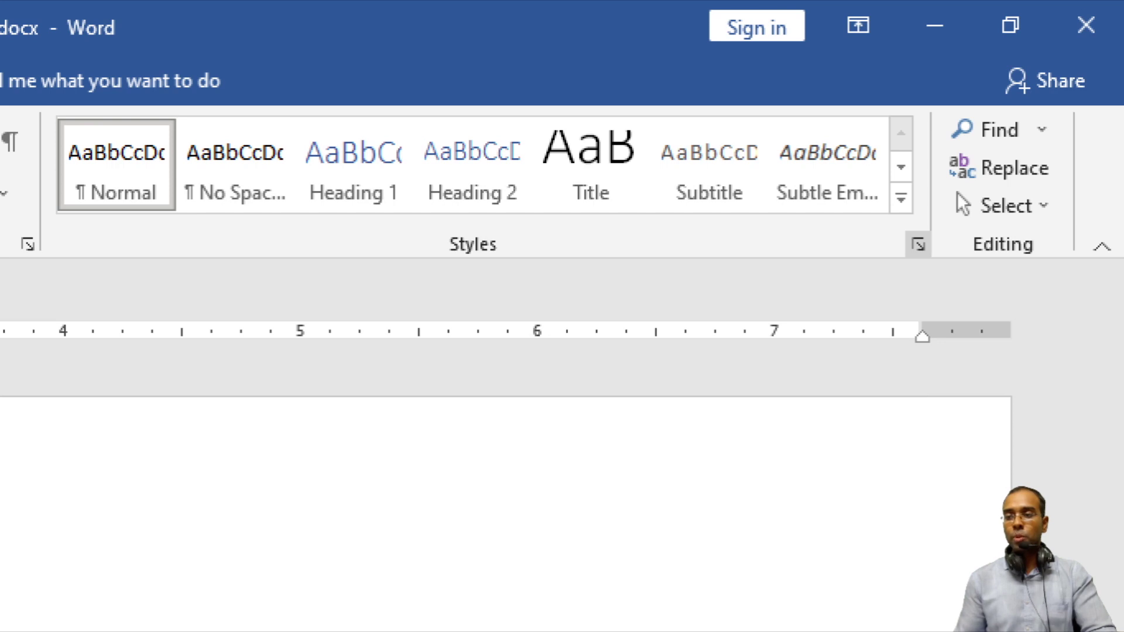
- Paste a second copy of the Video paragraph into the document
{"action": "left_click_drag", "start_coordinate": [931, 110], "coordinate": [1039, 168]}
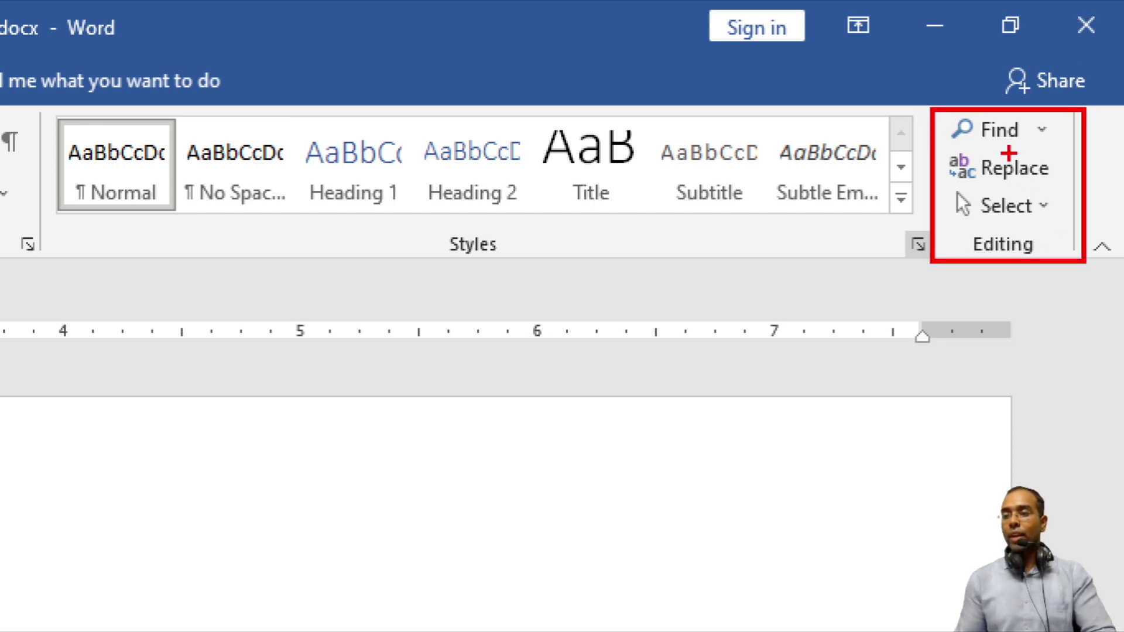
{"action": "left_click_drag", "start_coordinate": [1028, 143], "coordinate": [1090, 120]}
{"action": "left_click_drag", "start_coordinate": [1056, 187], "coordinate": [1099, 157]}
{"action": "left_click_drag", "start_coordinate": [1033, 221], "coordinate": [1080, 198]}
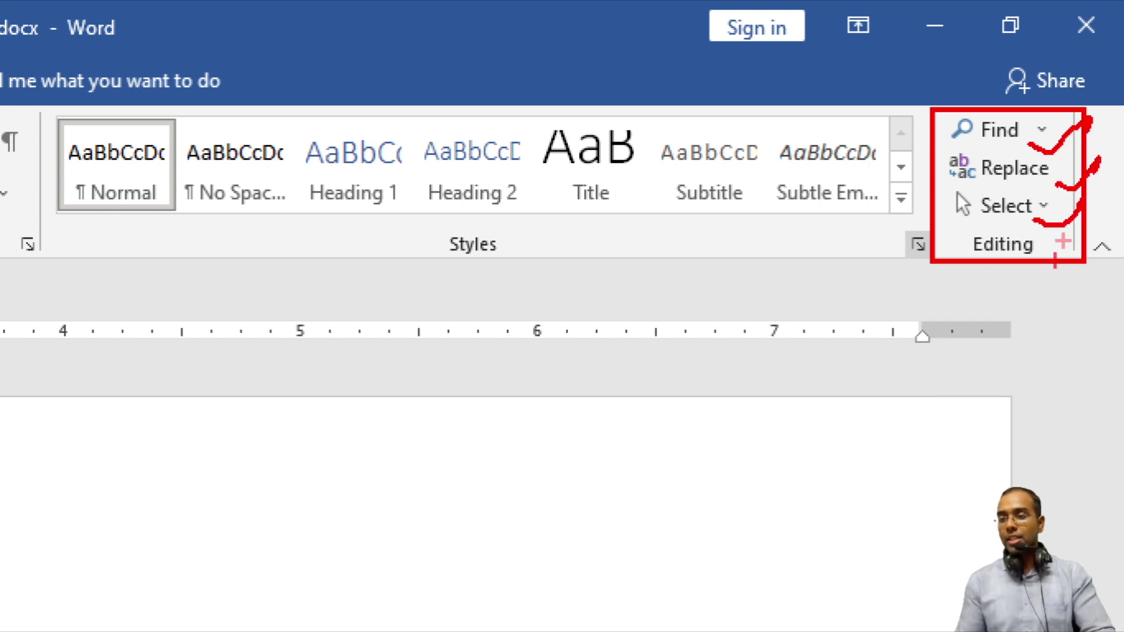
{"action": "left_click_drag", "start_coordinate": [989, 268], "coordinate": [1106, 221]}
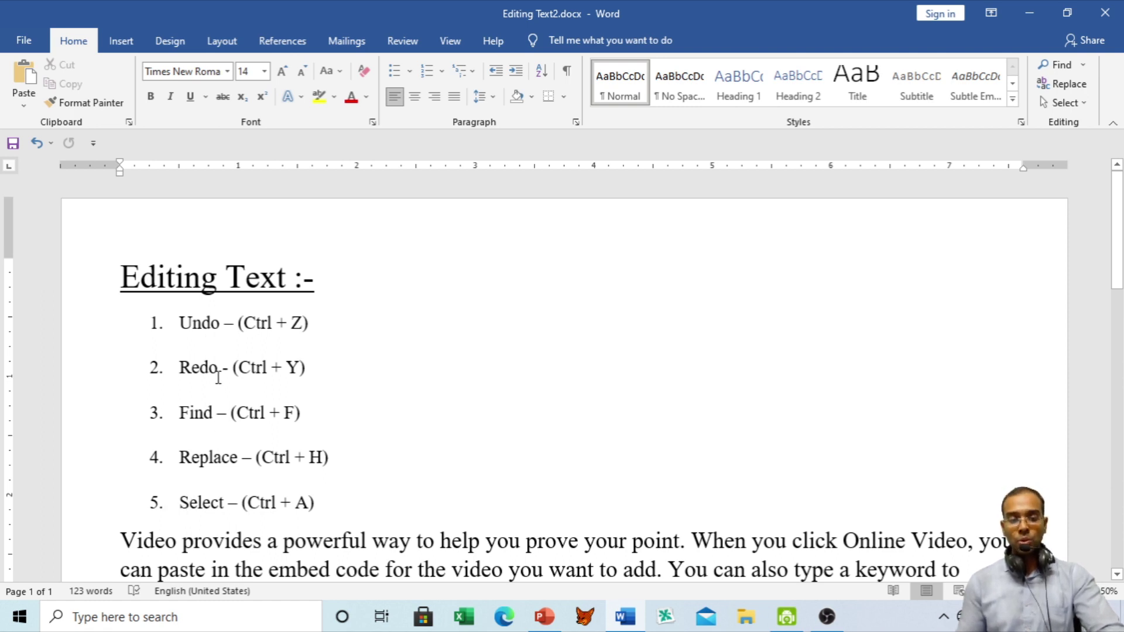
{"action": "key", "text": "ctrl+v"}
- Make the pasted paragraph's first sentence yellow-highlighted, 16 pt and bold
{"action": "left_click_drag", "start_coordinate": [123, 419], "coordinate": [692, 420]}
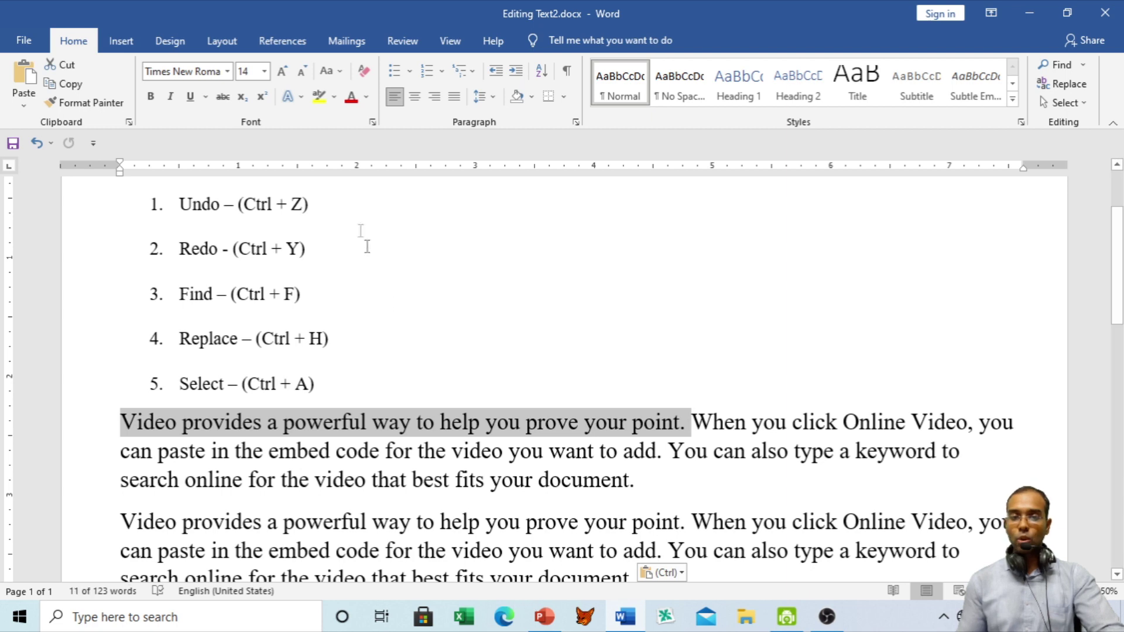
{"action": "left_click", "coordinate": [319, 96]}
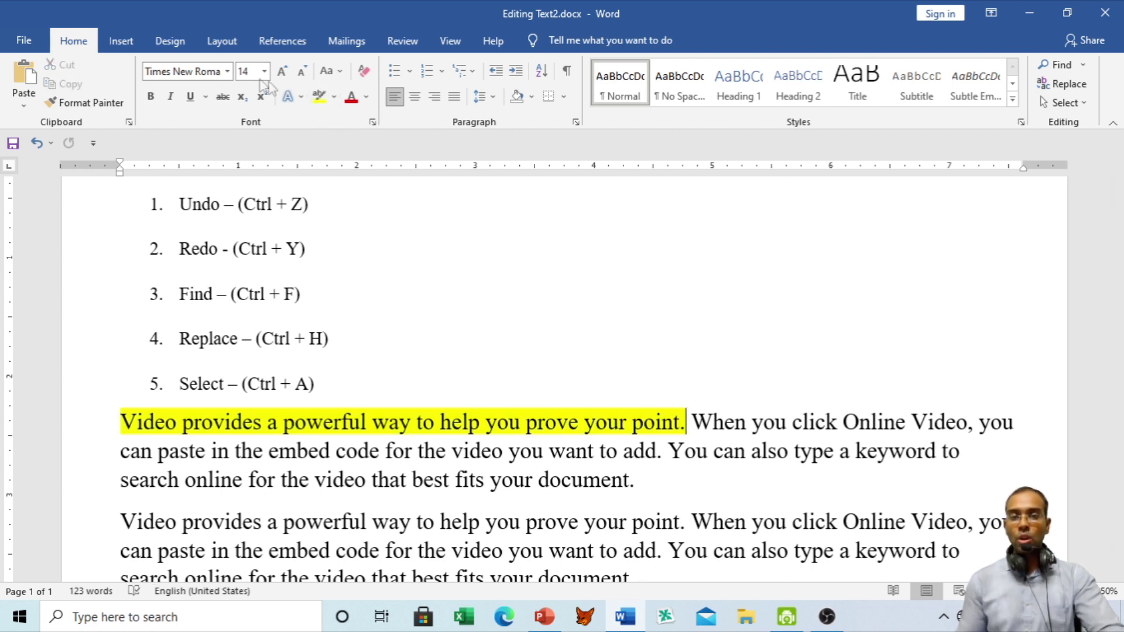
{"action": "left_click", "coordinate": [209, 285]}
{"action": "left_click_drag", "start_coordinate": [121, 421], "coordinate": [684, 425]}
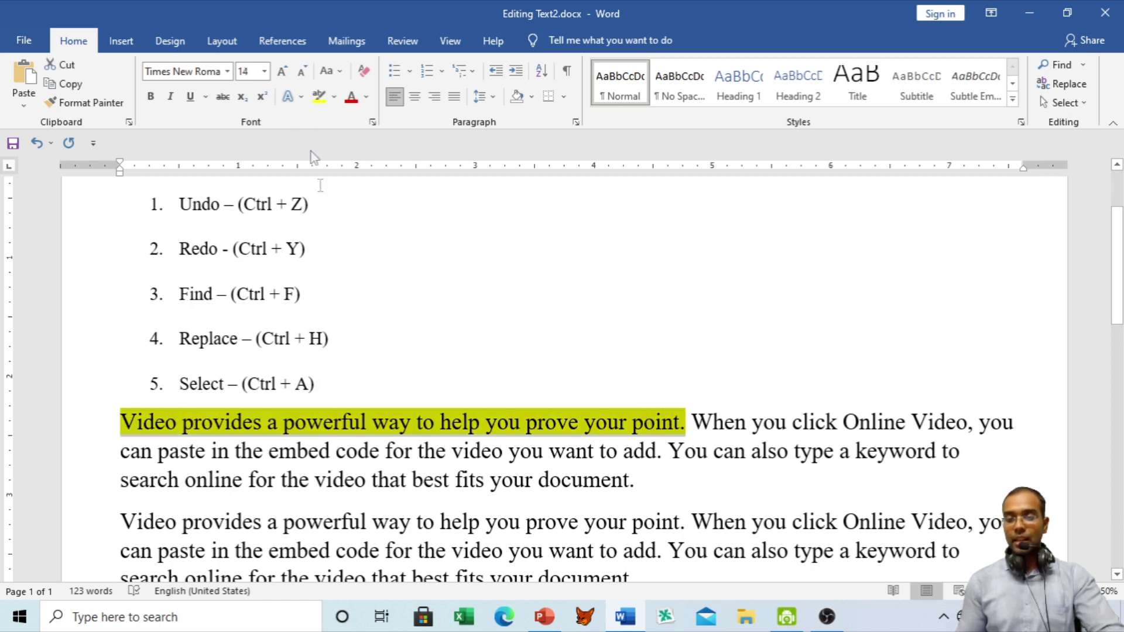
{"action": "left_click", "coordinate": [281, 72]}
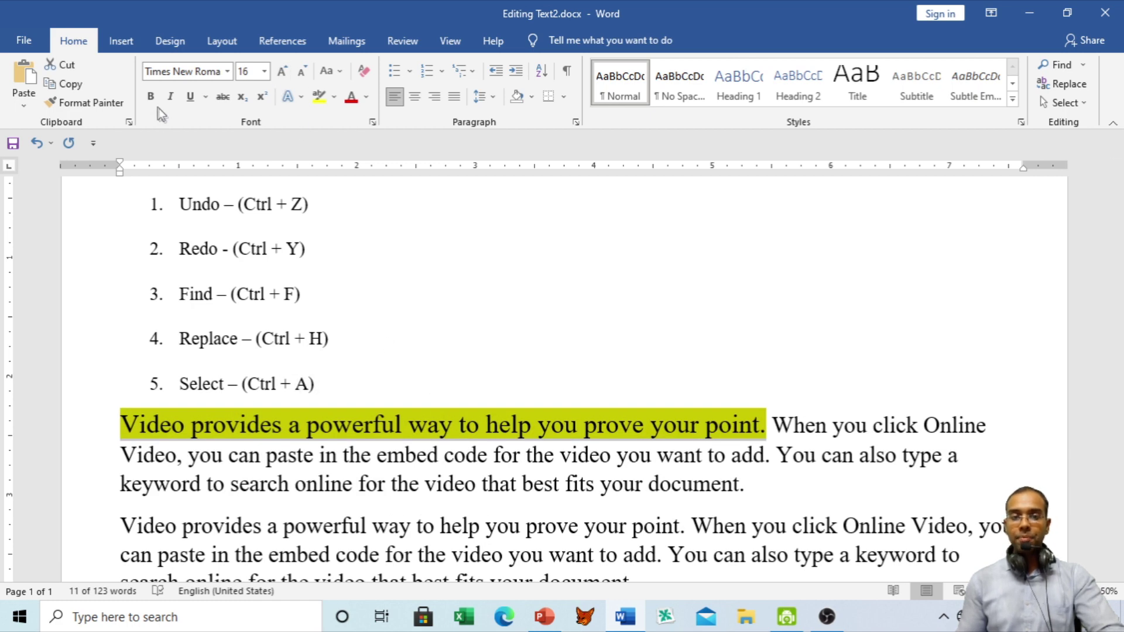
{"action": "left_click", "coordinate": [150, 98]}
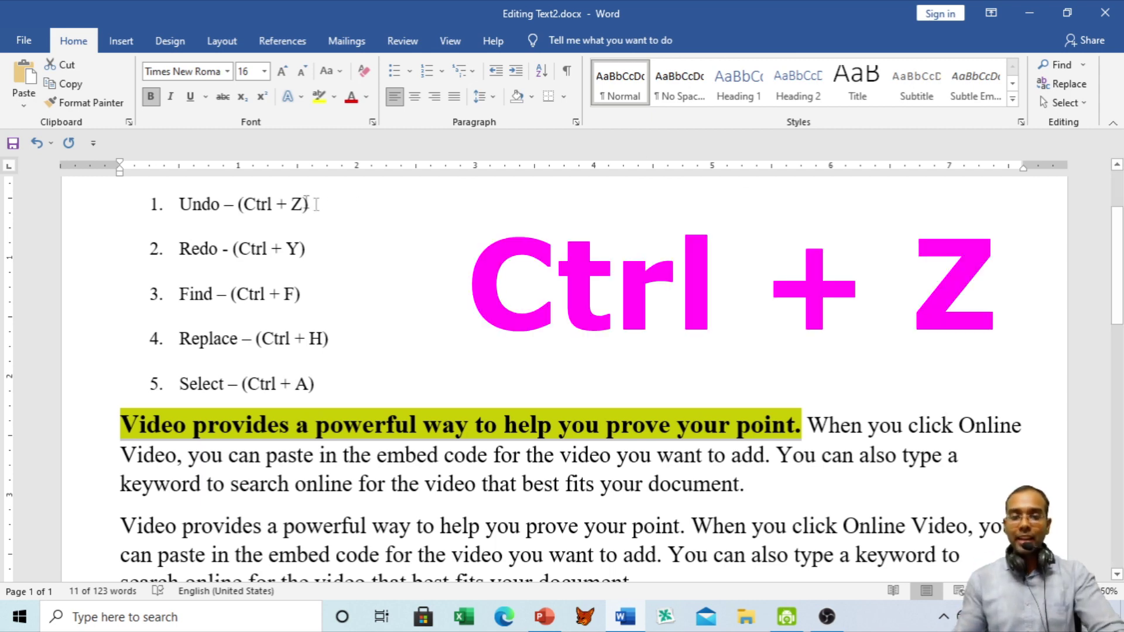
{"action": "left_click_drag", "start_coordinate": [237, 204], "coordinate": [322, 204]}
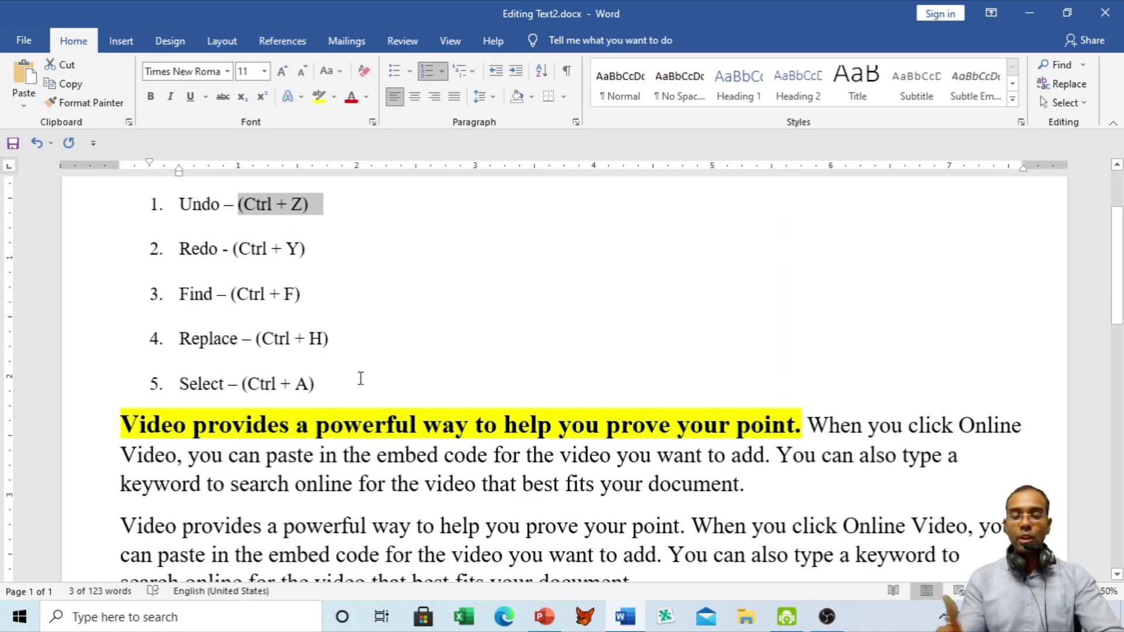
- Undo the last two formatting changes on the 'Video provides a powerful way…' sentence
{"action": "key", "text": "ctrl+z"}
{"action": "key", "text": "ctrl+z"}
{"action": "key", "text": "ctrl+z"}
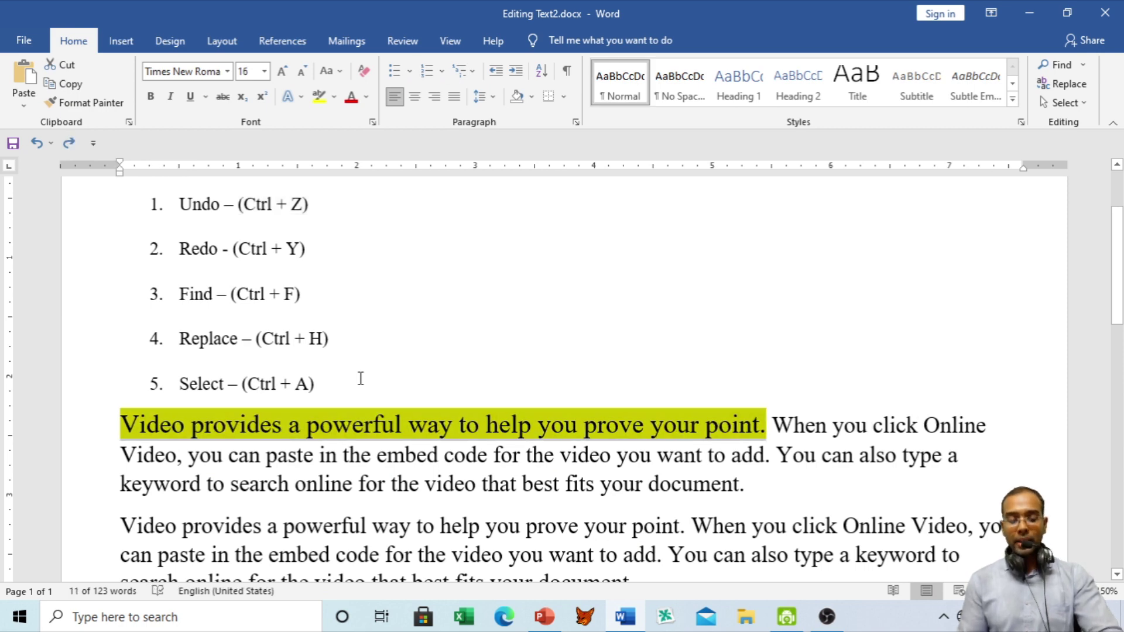
{"action": "key", "text": "ctrl+z"}
{"action": "key", "text": "ctrl+z"}
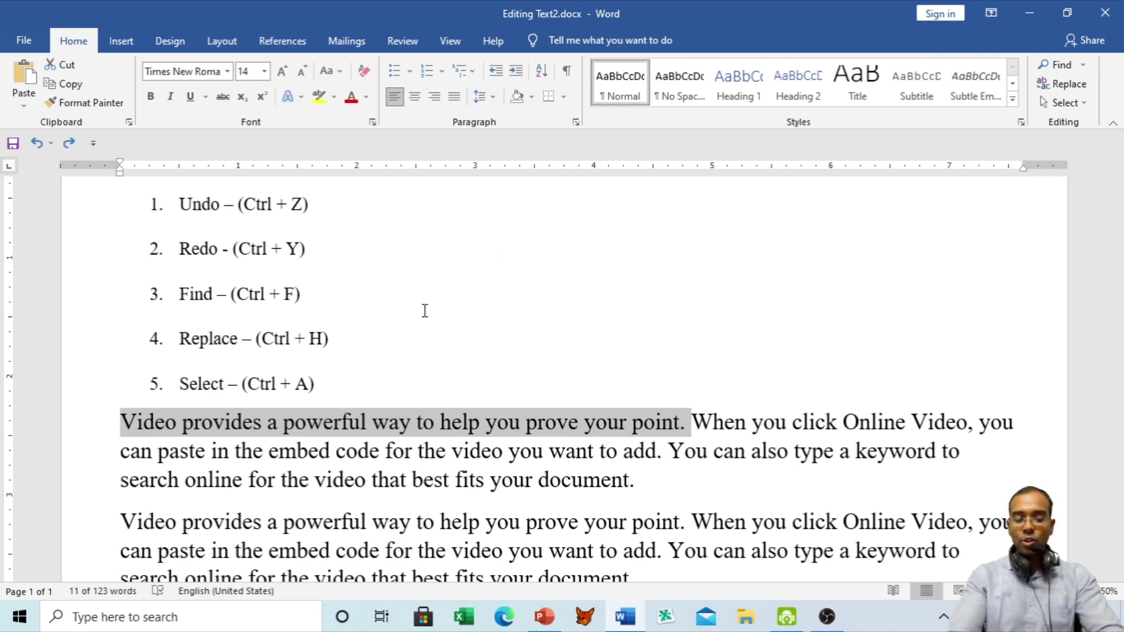
{"action": "key", "text": "ctrl+alt+h"}
{"action": "key", "text": "ctrl+shift+period"}
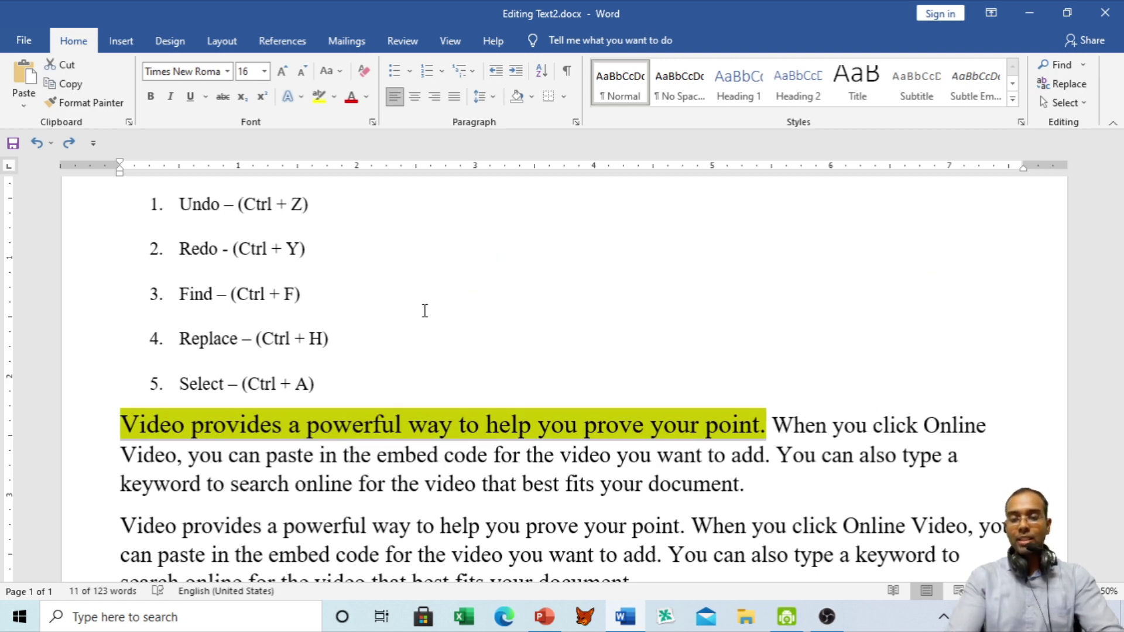
{"action": "key", "text": "ctrl+b"}
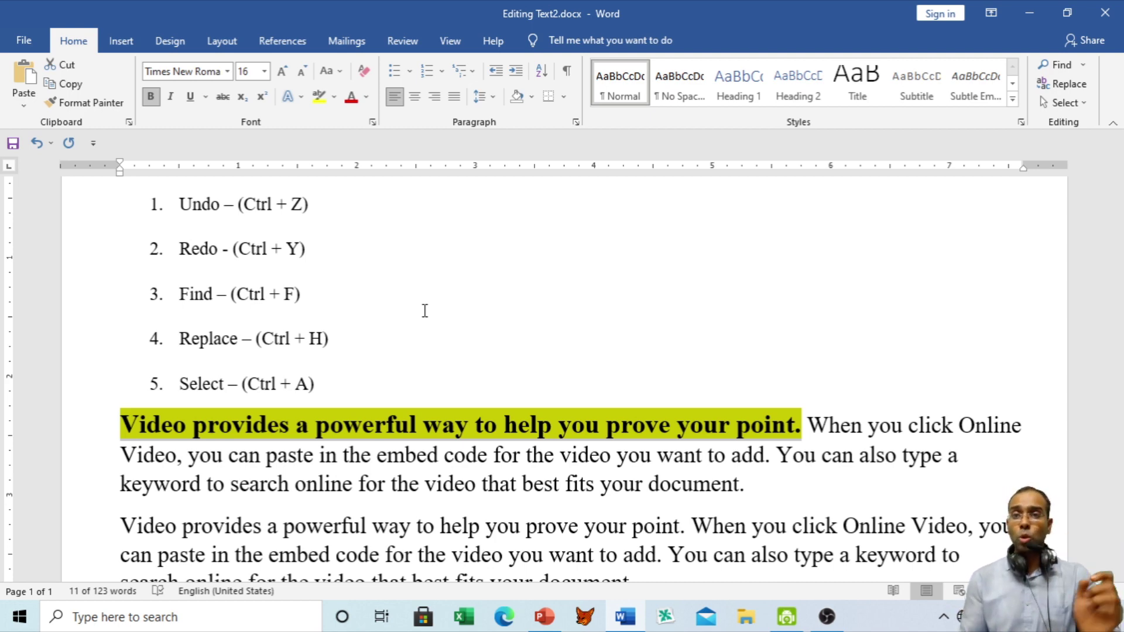
{"action": "key", "text": "ctrl+z"}
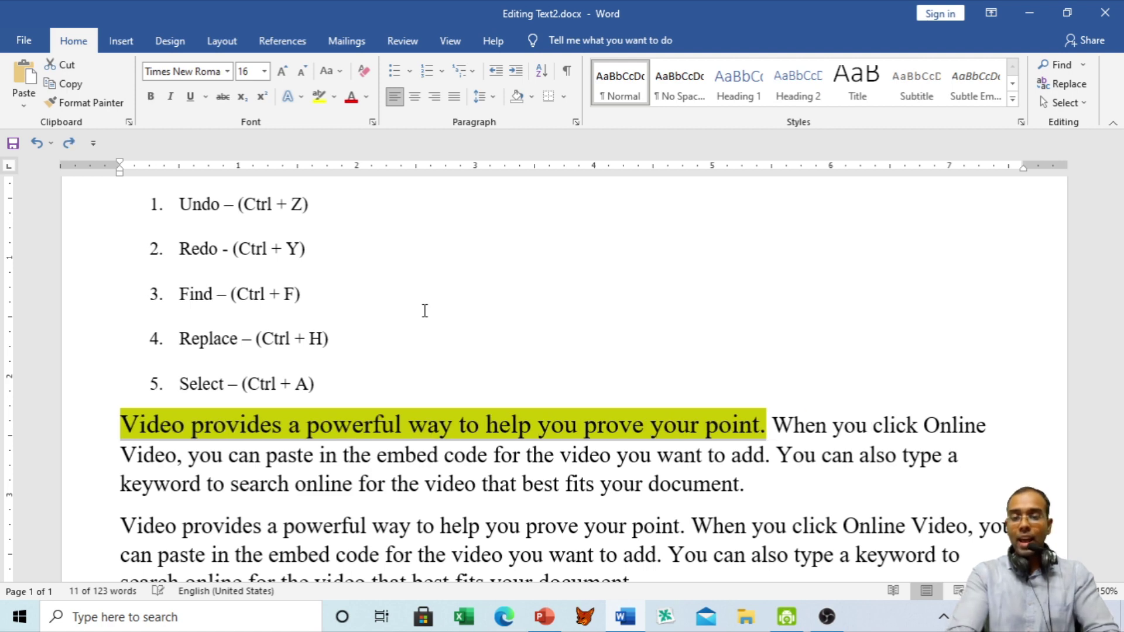
{"action": "key", "text": "ctrl+z"}
{"action": "key", "text": "ctrl+z"}
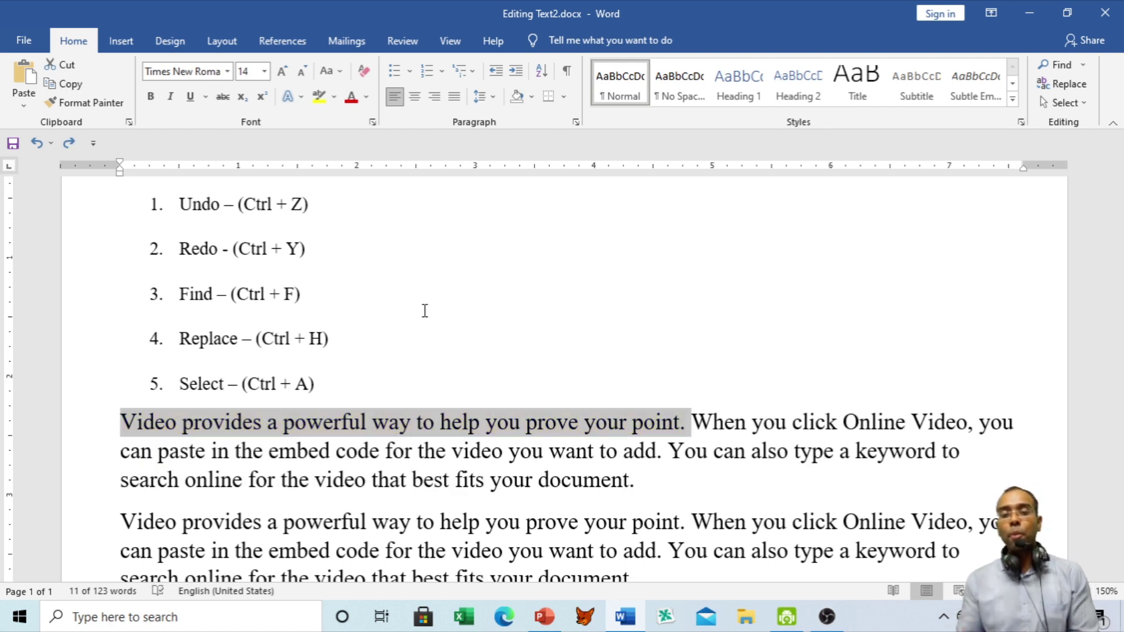
{"action": "left_click", "coordinate": [410, 316]}
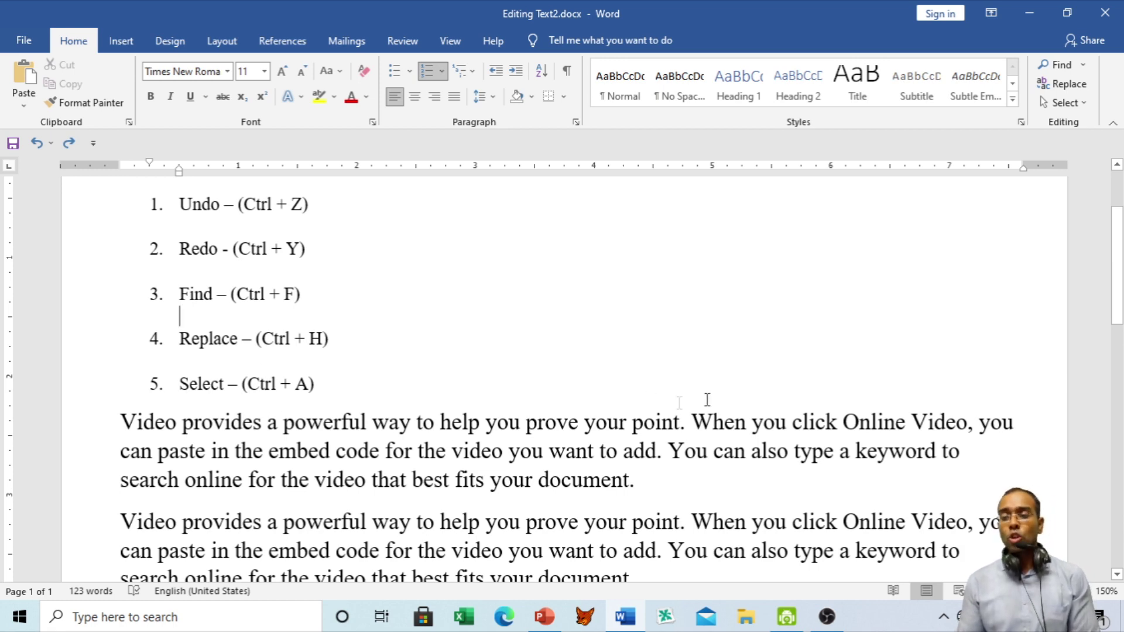
{"action": "scroll", "coordinate": [431, 492], "scroll_direction": "down", "scroll_amount": 2}
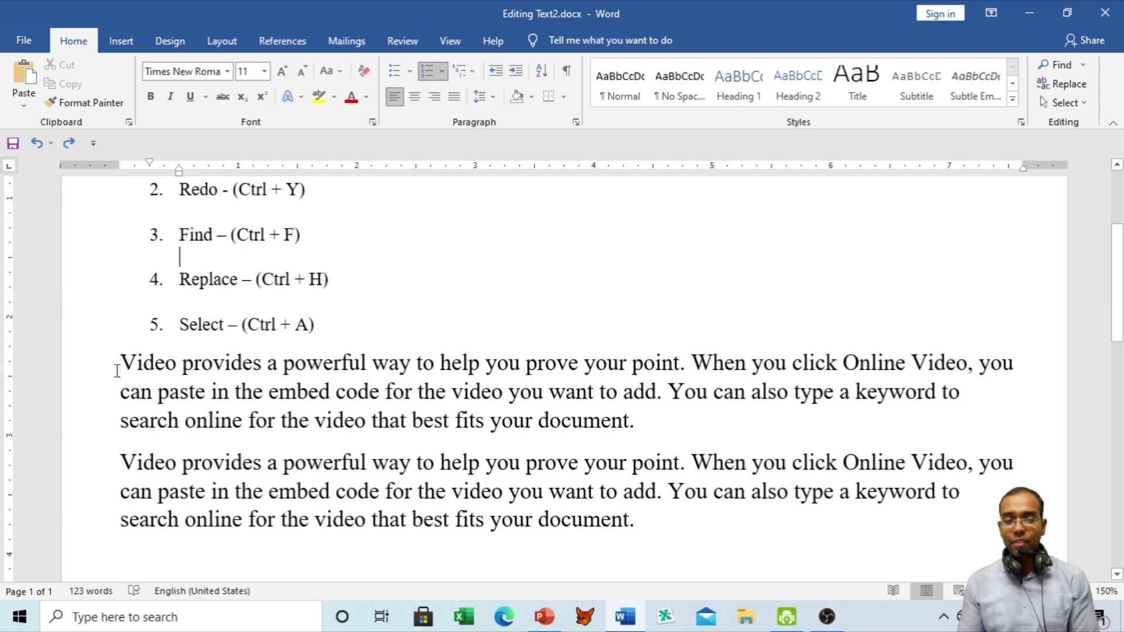
{"action": "left_click_drag", "start_coordinate": [117, 371], "coordinate": [522, 579]}
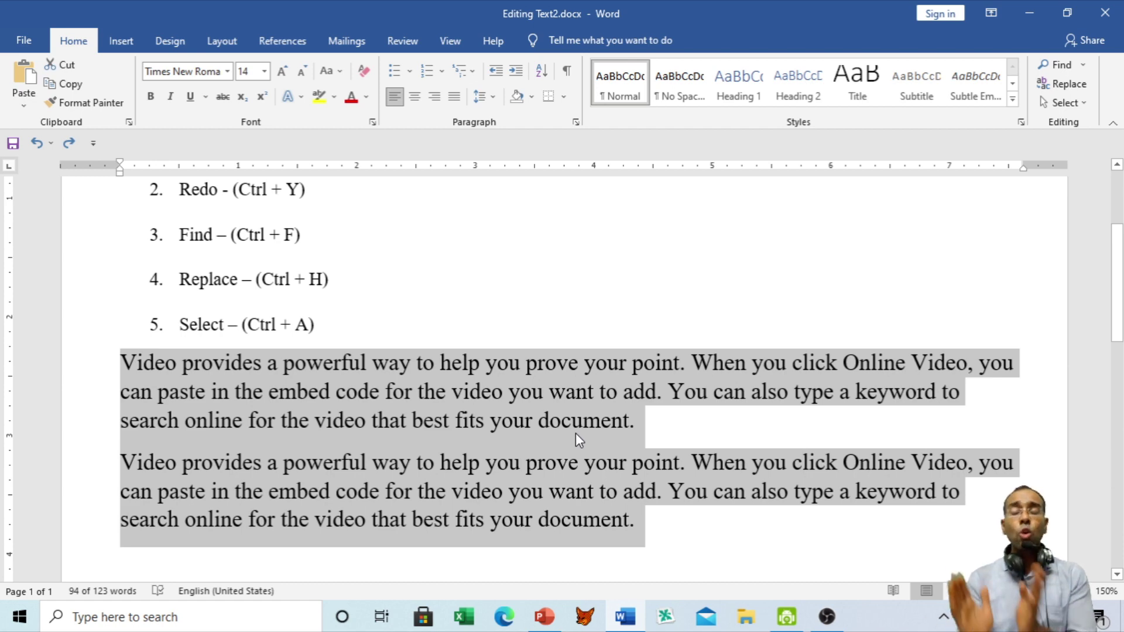
{"action": "left_click", "coordinate": [489, 320]}
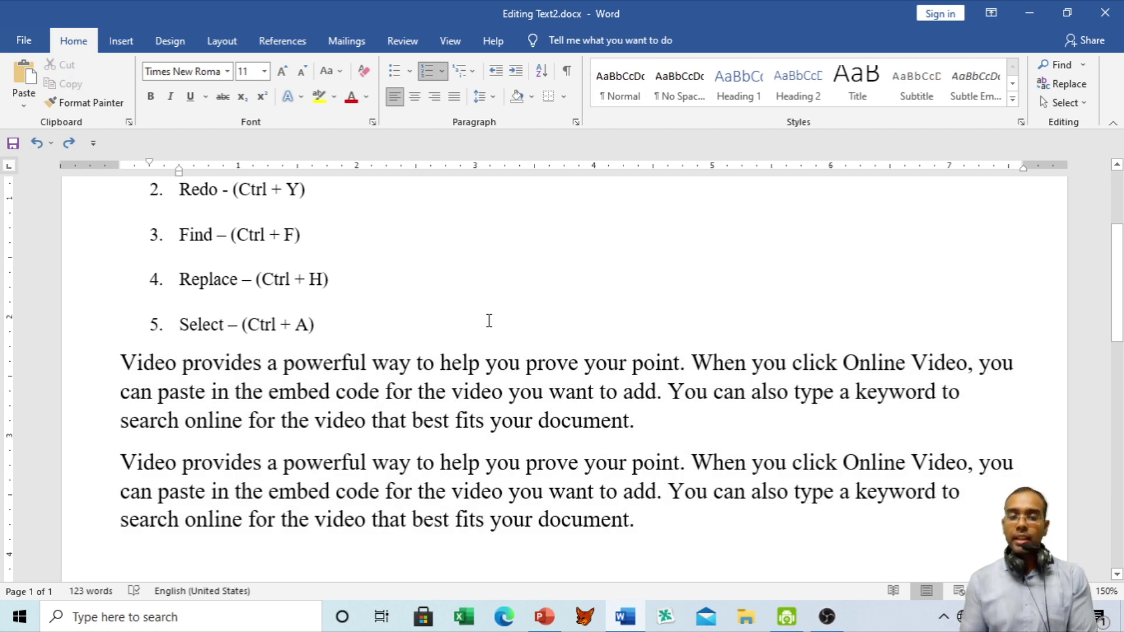
{"action": "left_click", "coordinate": [123, 362]}
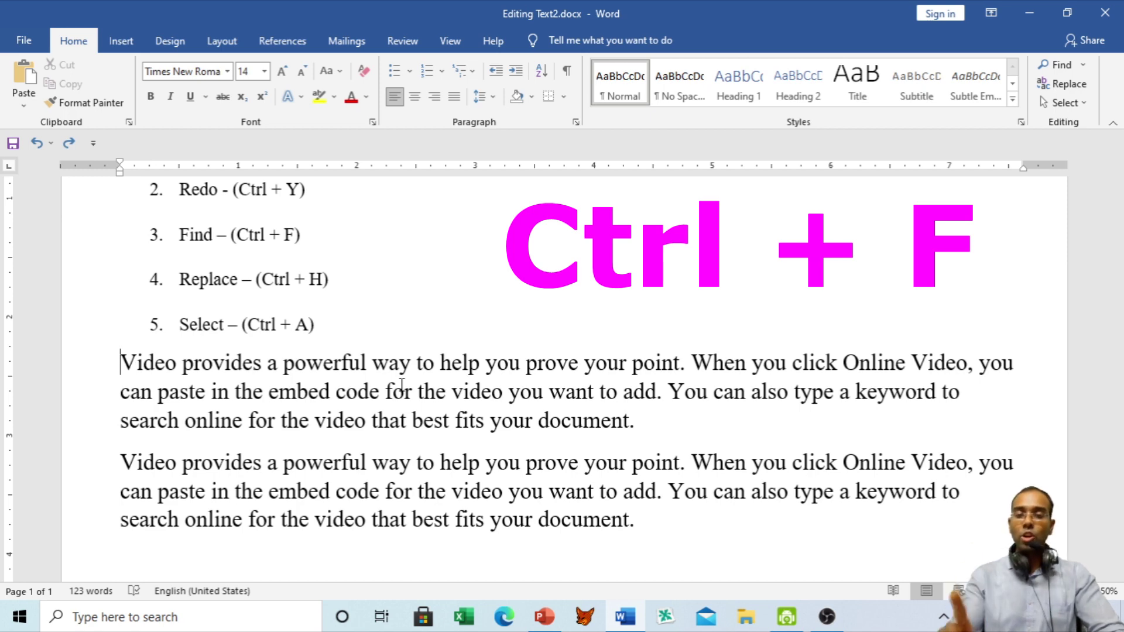
{"action": "key", "text": "ctrl+f"}
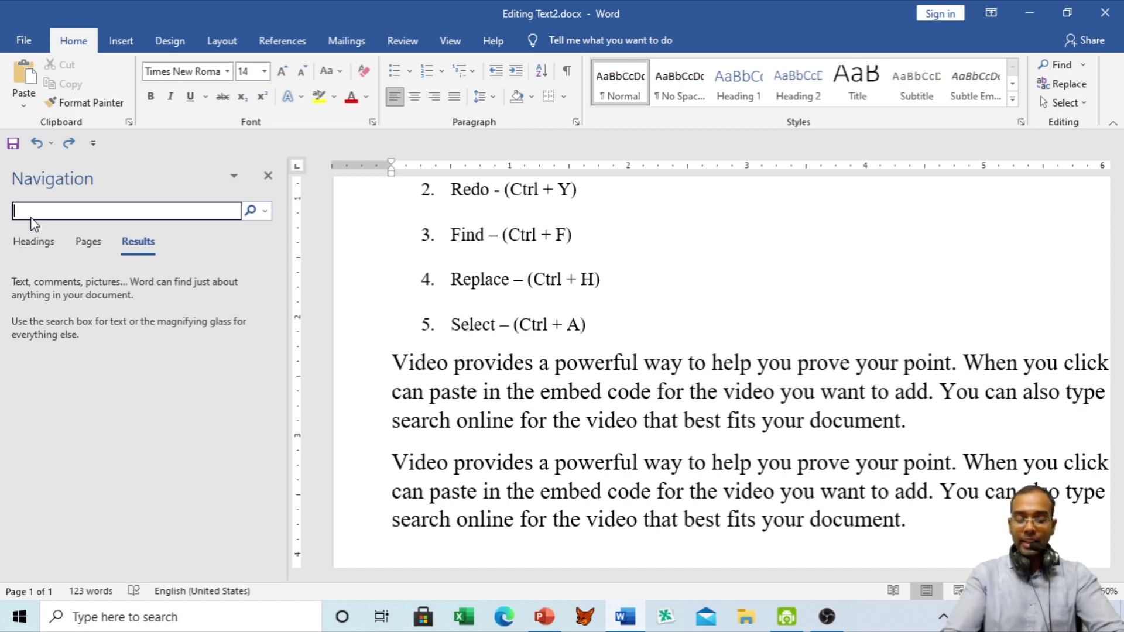
{"action": "type", "text": "onl"}
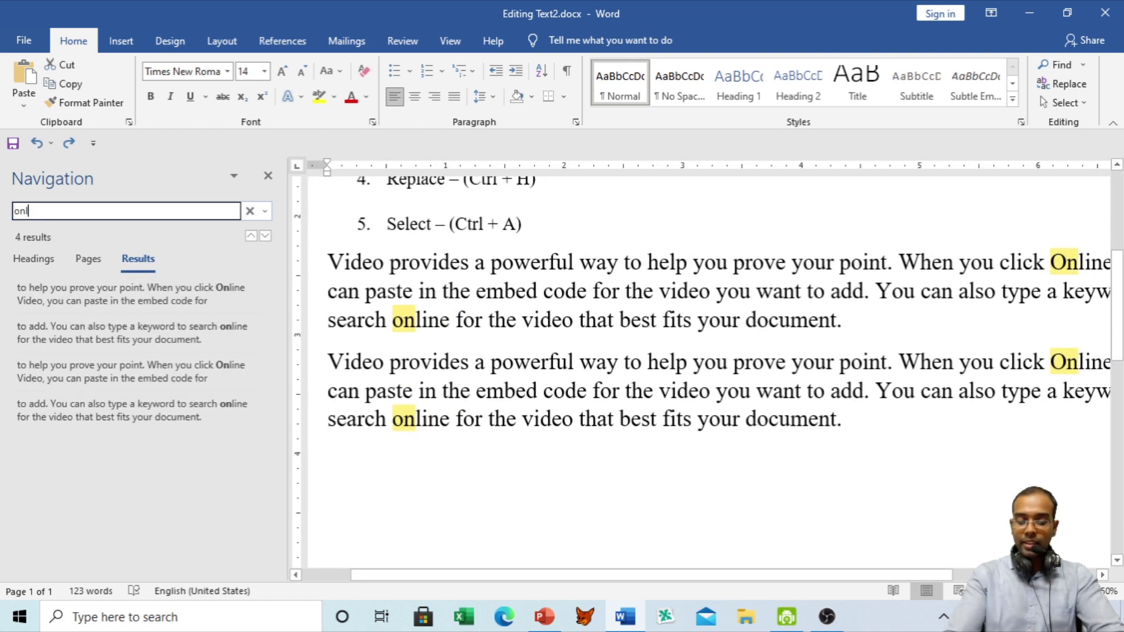
{"action": "type", "text": "ine"}
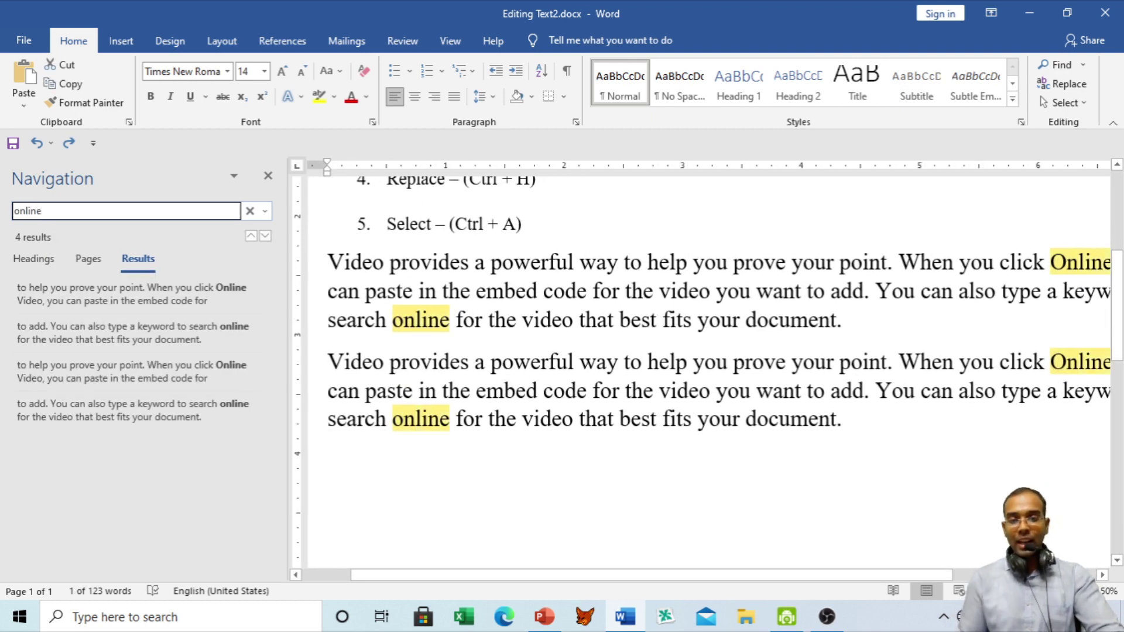
{"action": "mouse_move", "coordinate": [439, 576]}
{"action": "left_mouse_down"}
{"action": "mouse_move", "coordinate": [493, 578]}
{"action": "mouse_move", "coordinate": [484, 584]}
{"action": "left_mouse_up"}
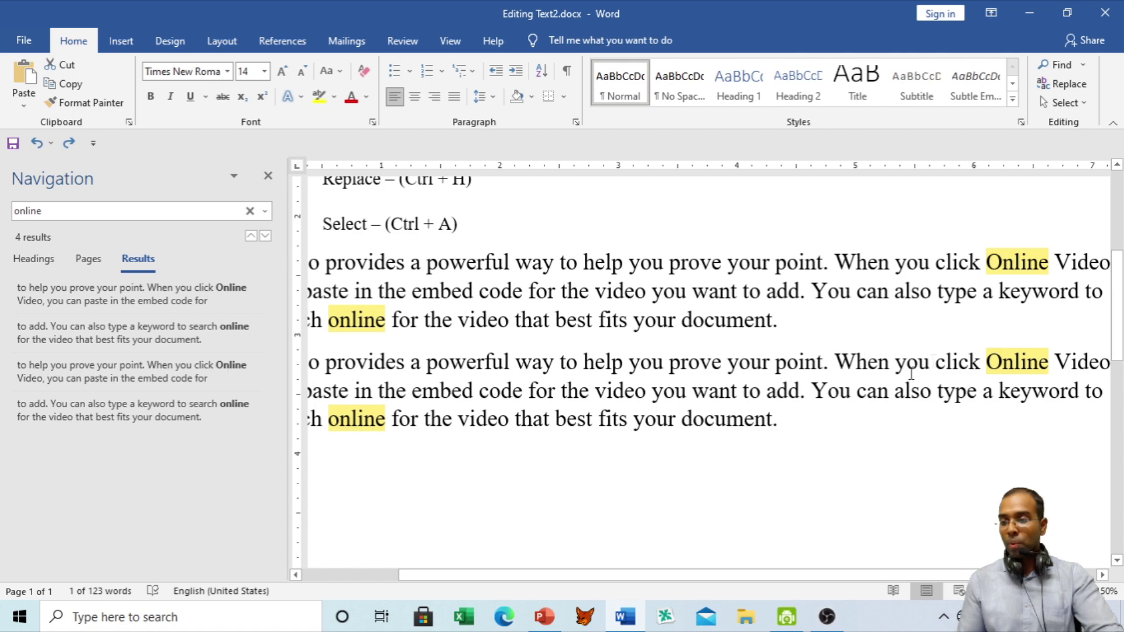
{"action": "left_click_drag", "start_coordinate": [702, 577], "coordinate": [577, 608]}
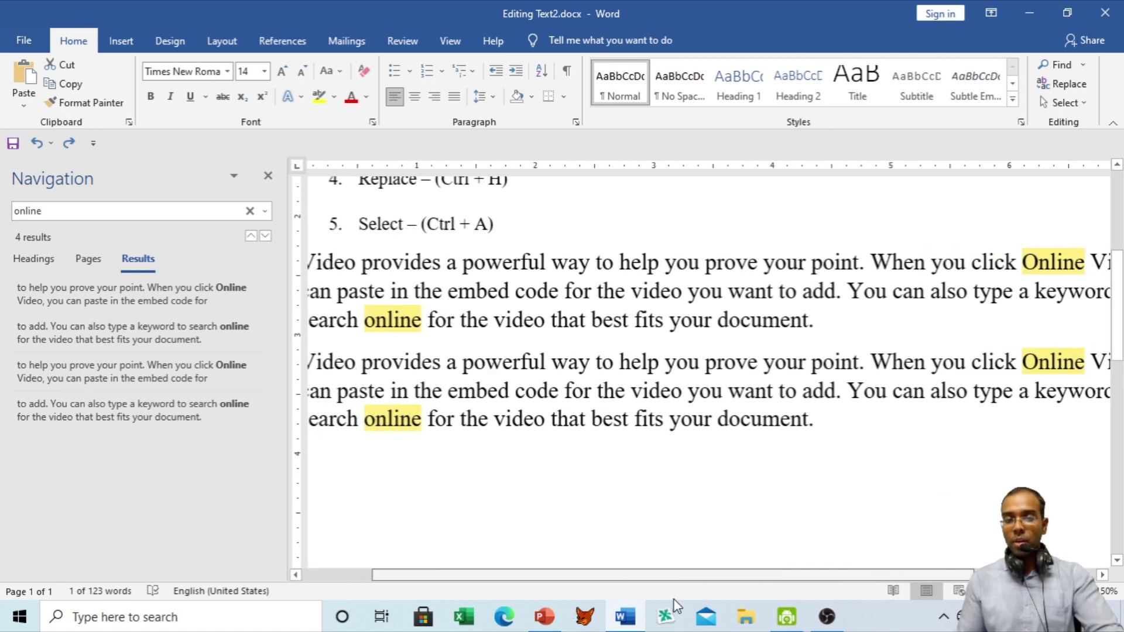
{"action": "mouse_move", "coordinate": [573, 609]}
{"action": "left_mouse_down"}
{"action": "mouse_move", "coordinate": [721, 603]}
{"action": "mouse_move", "coordinate": [688, 600]}
{"action": "left_mouse_up"}
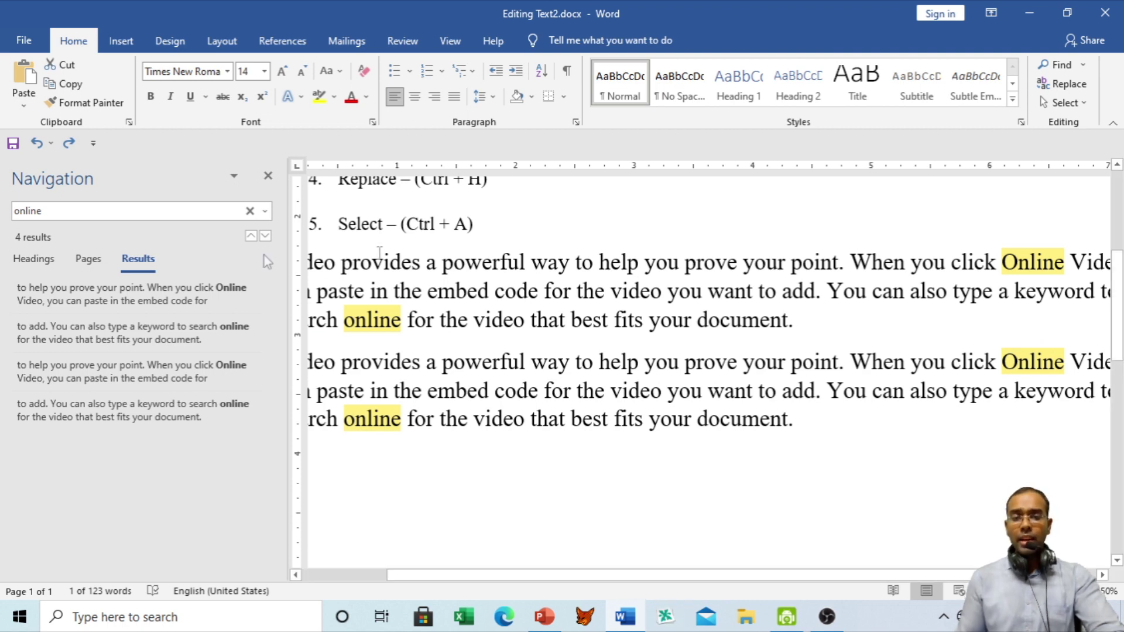
{"action": "left_click", "coordinate": [268, 175]}
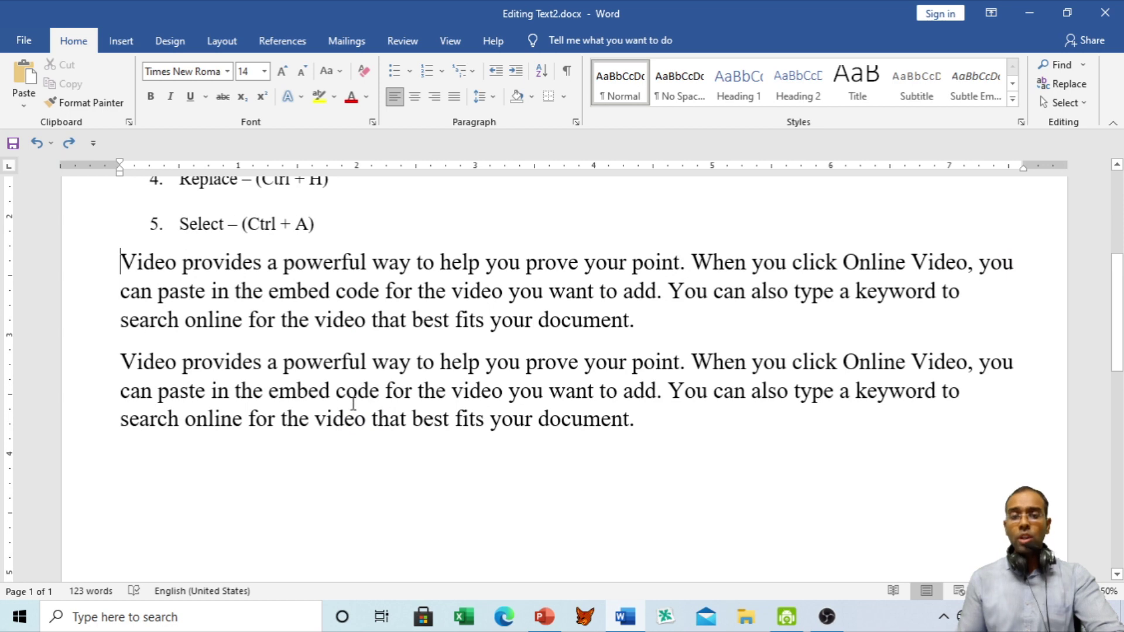
{"action": "scroll", "coordinate": [353, 403], "scroll_direction": "up", "scroll_amount": 3}
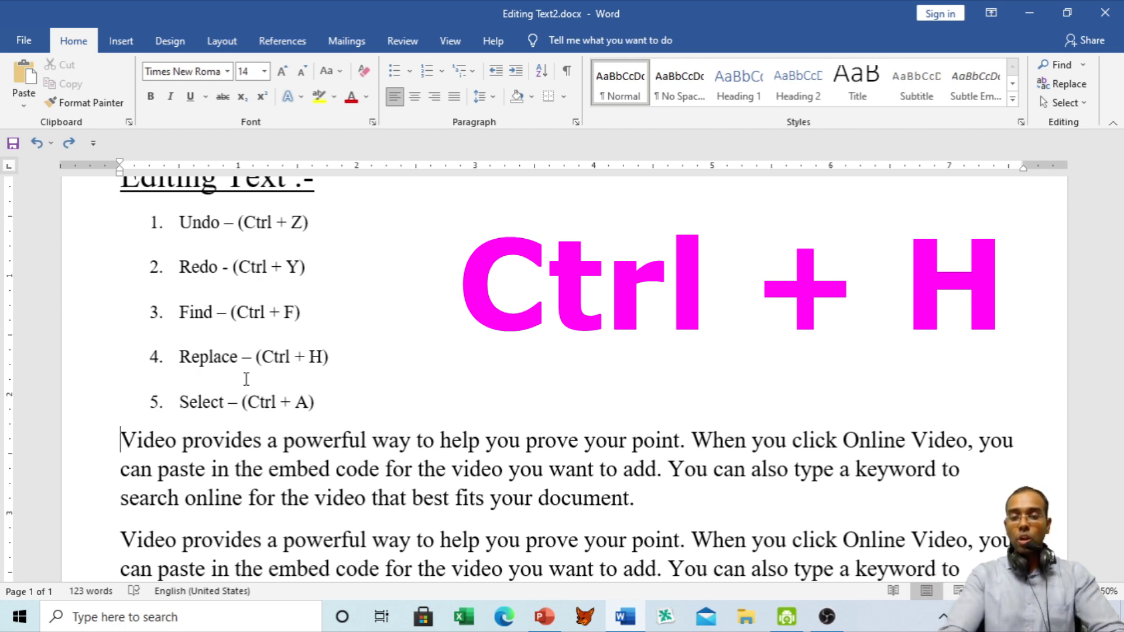
- Open Find and Replace with 'online' as the search word and move the dialog over the page
{"action": "key", "text": "ctrl+h"}
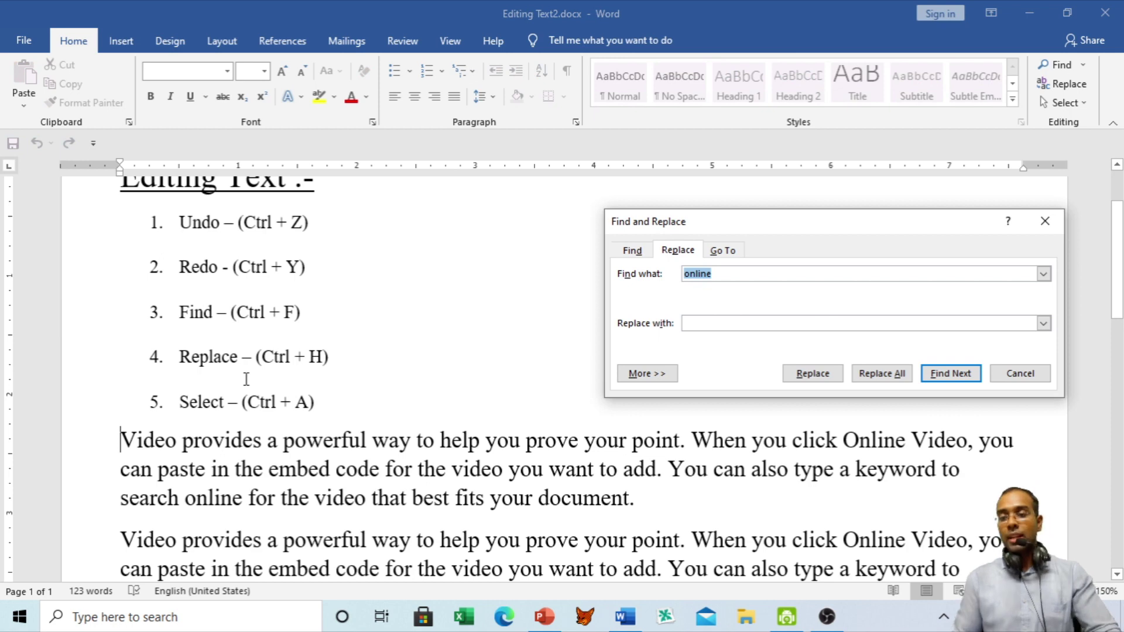
{"action": "left_click_drag", "start_coordinate": [724, 229], "coordinate": [507, 227]}
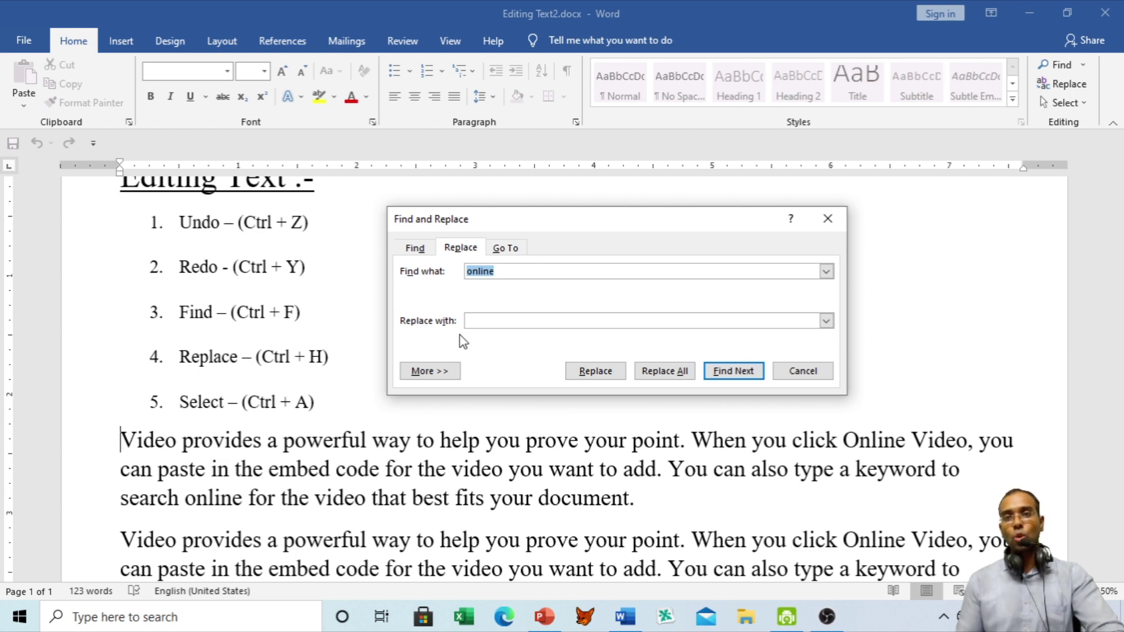
{"action": "left_click", "coordinate": [488, 321]}
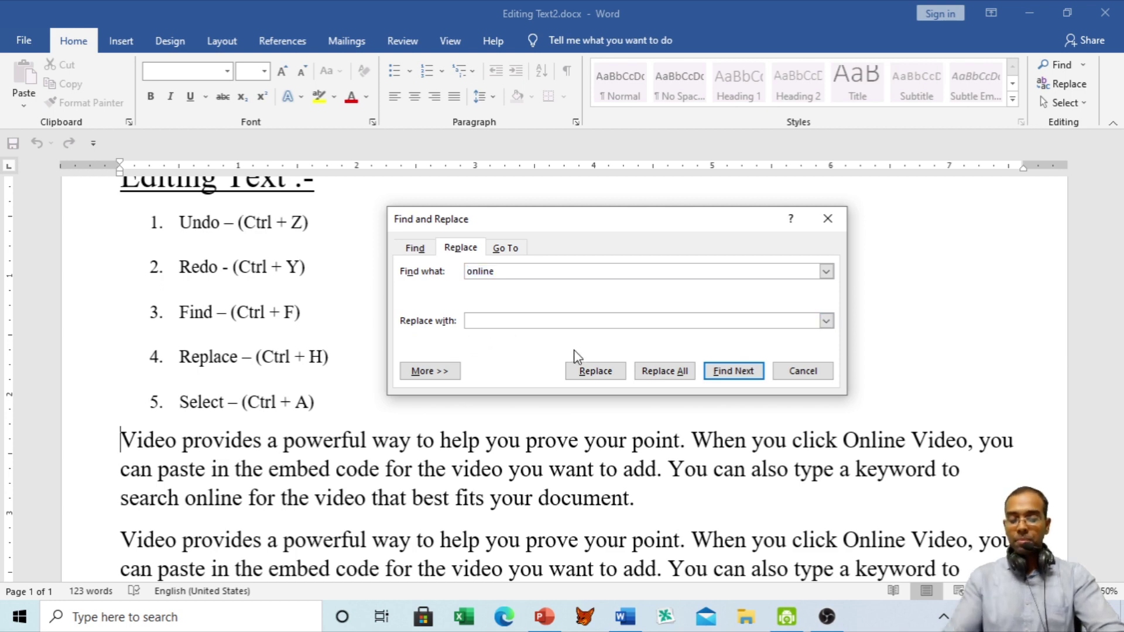
- Replace all 4 occurrences of 'online' with 'offline' and dismiss the confirmation
{"action": "type", "text": "o"}
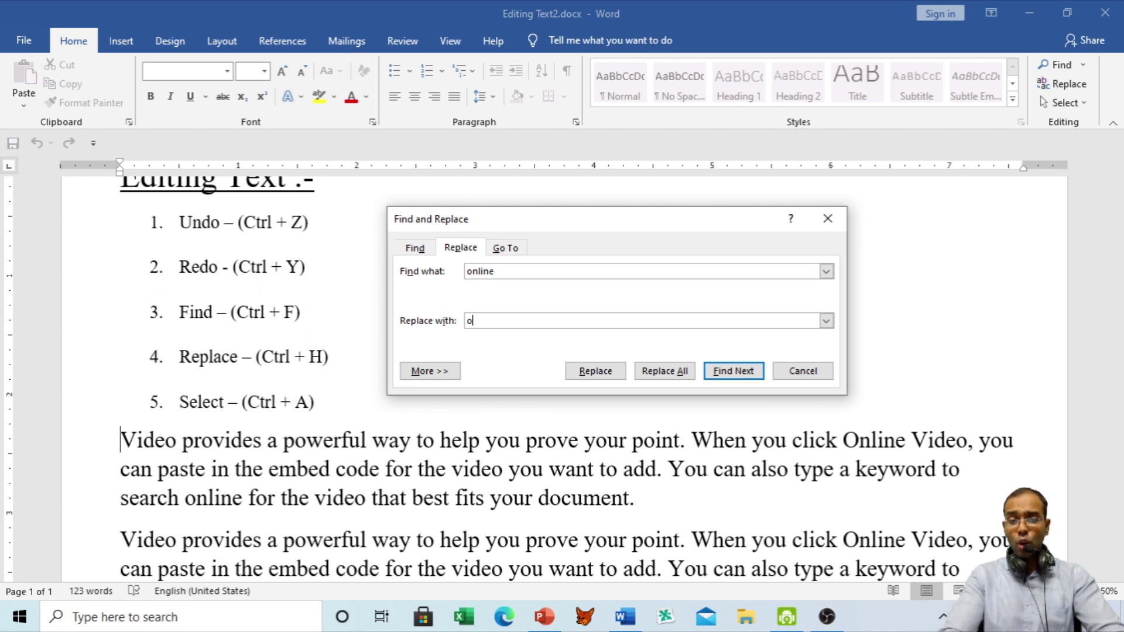
{"action": "type", "text": "ff"}
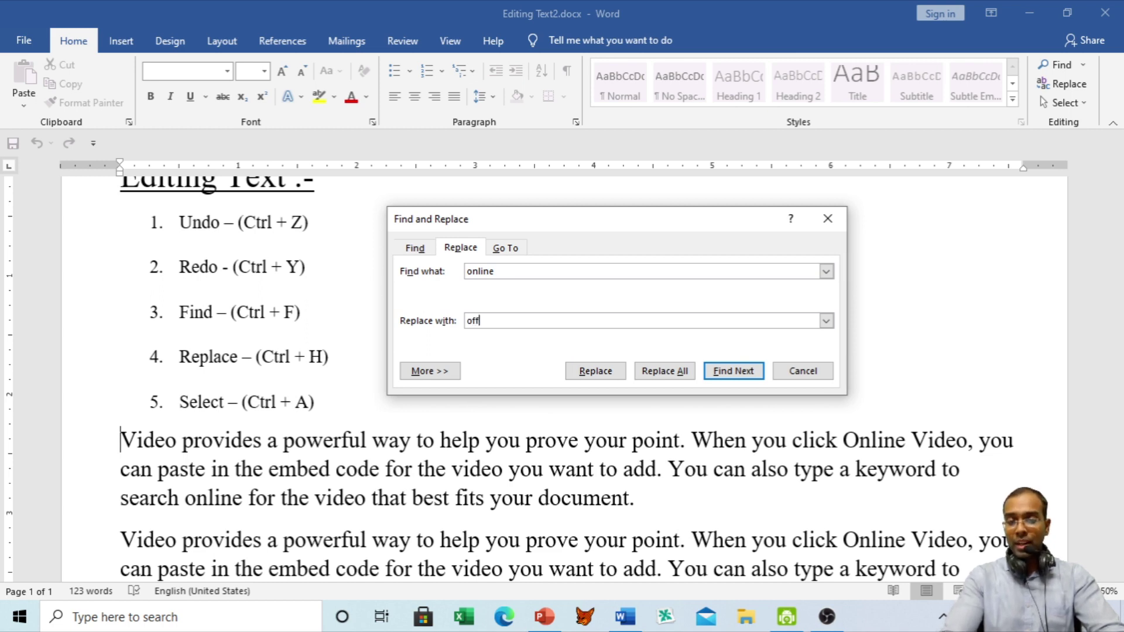
{"action": "type", "text": "line"}
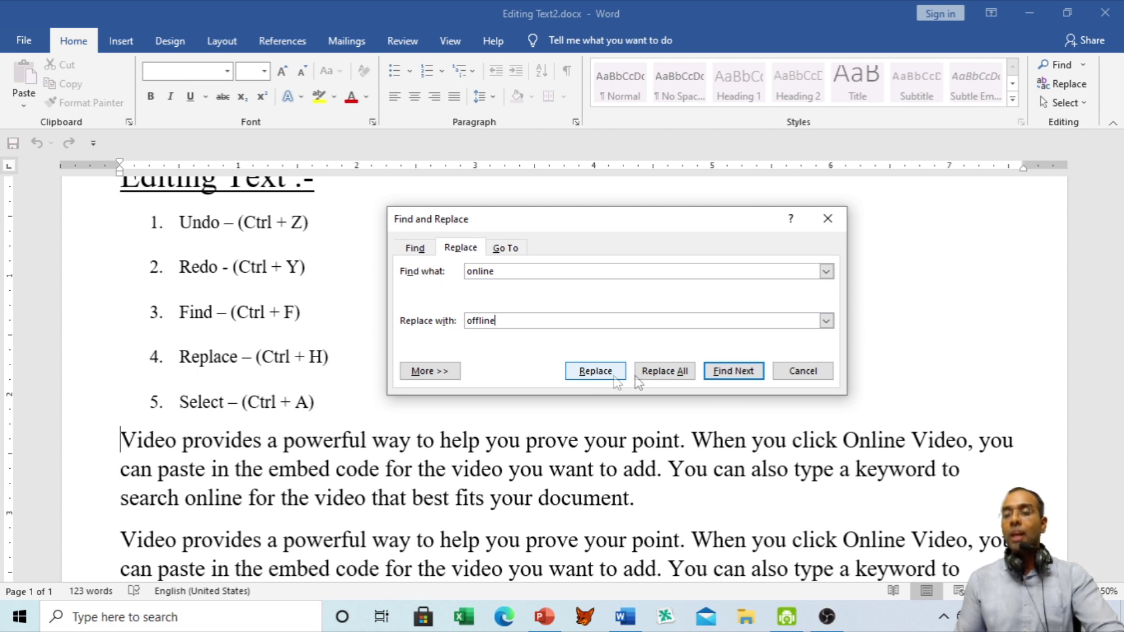
{"action": "left_click", "coordinate": [670, 375]}
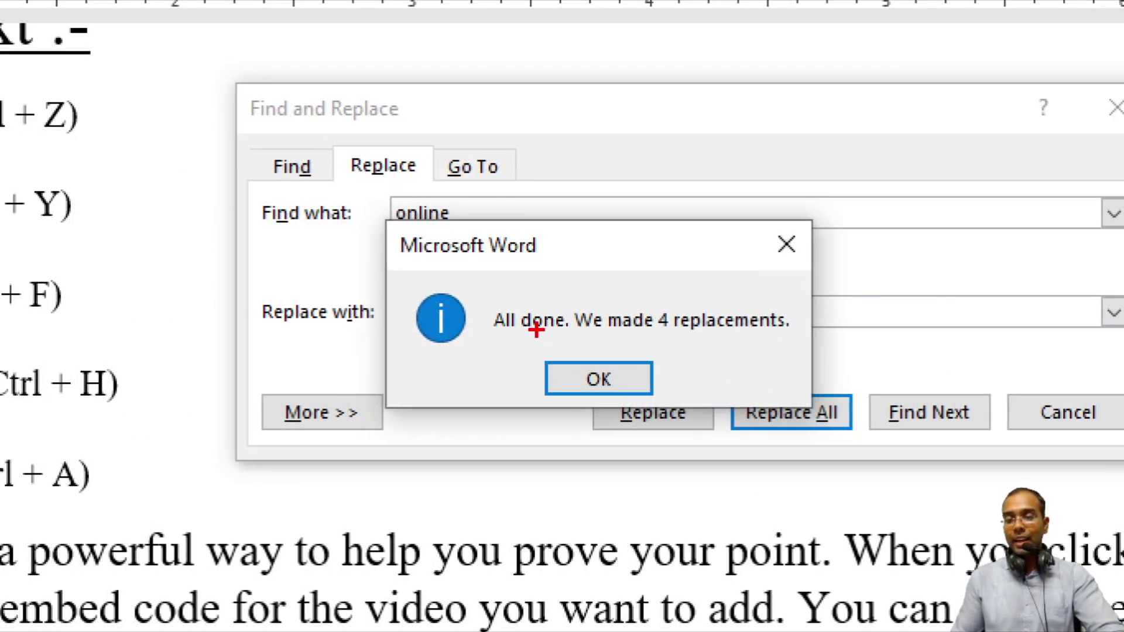
{"action": "left_click_drag", "start_coordinate": [688, 361], "coordinate": [821, 349]}
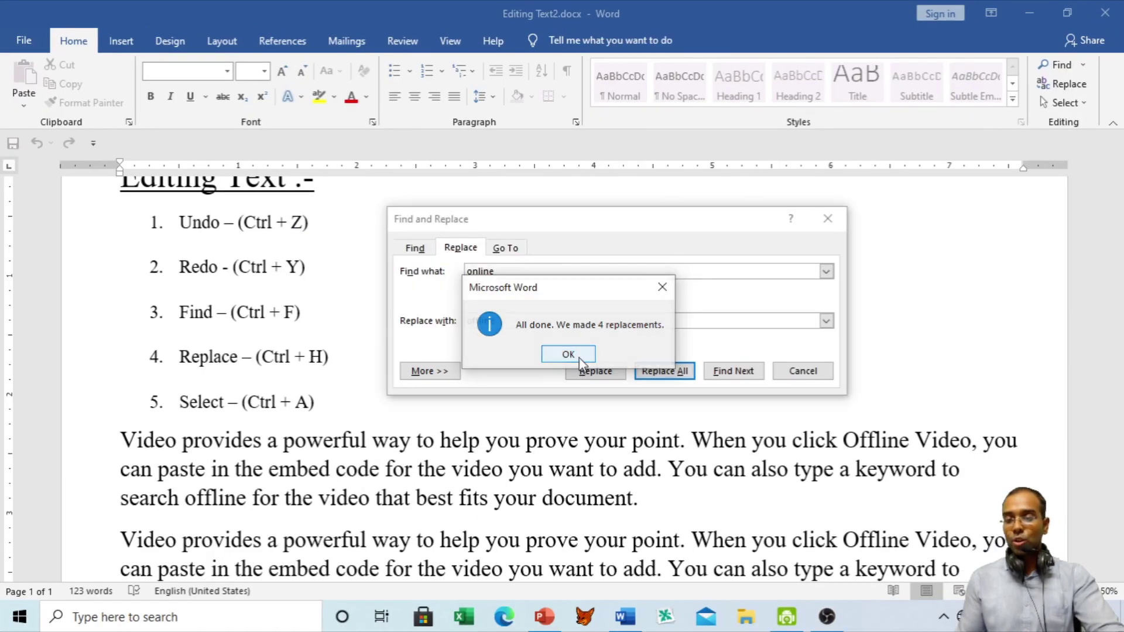
{"action": "left_click", "coordinate": [567, 360]}
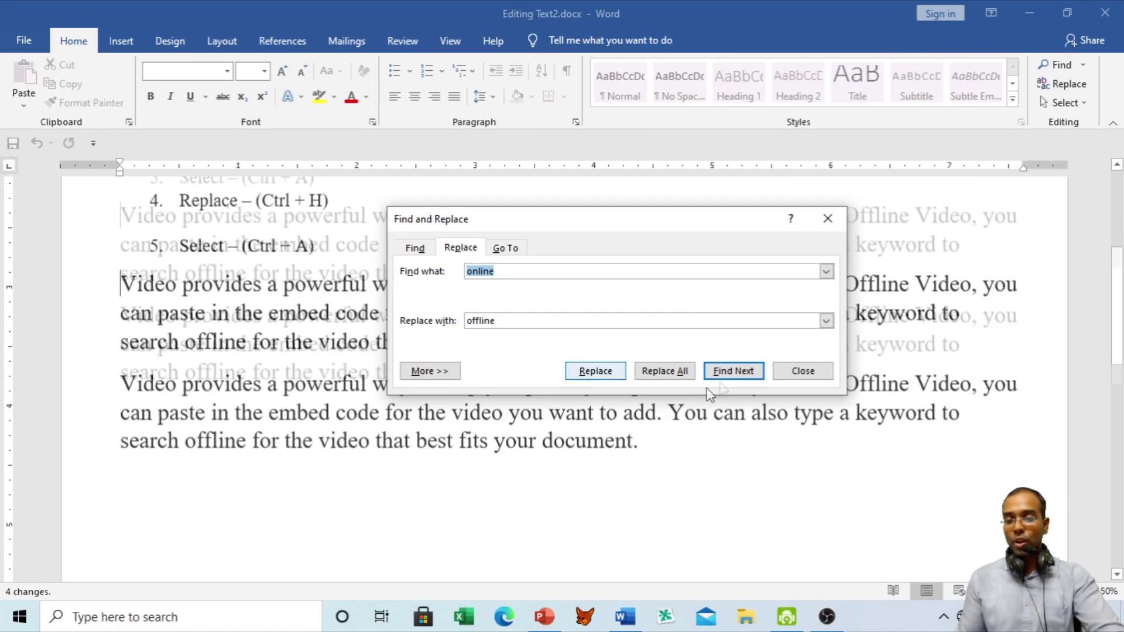
- Close Find and Replace and check each new 'offline' word in both Video paragraphs
{"action": "left_click", "coordinate": [790, 373]}
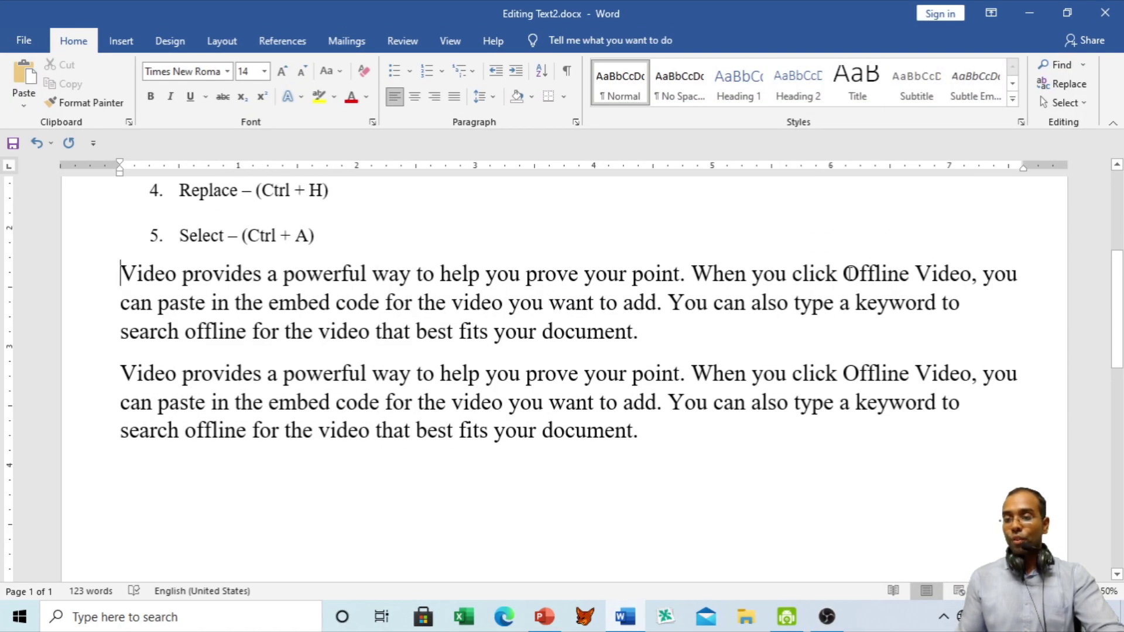
{"action": "left_click_drag", "start_coordinate": [843, 273], "coordinate": [909, 273]}
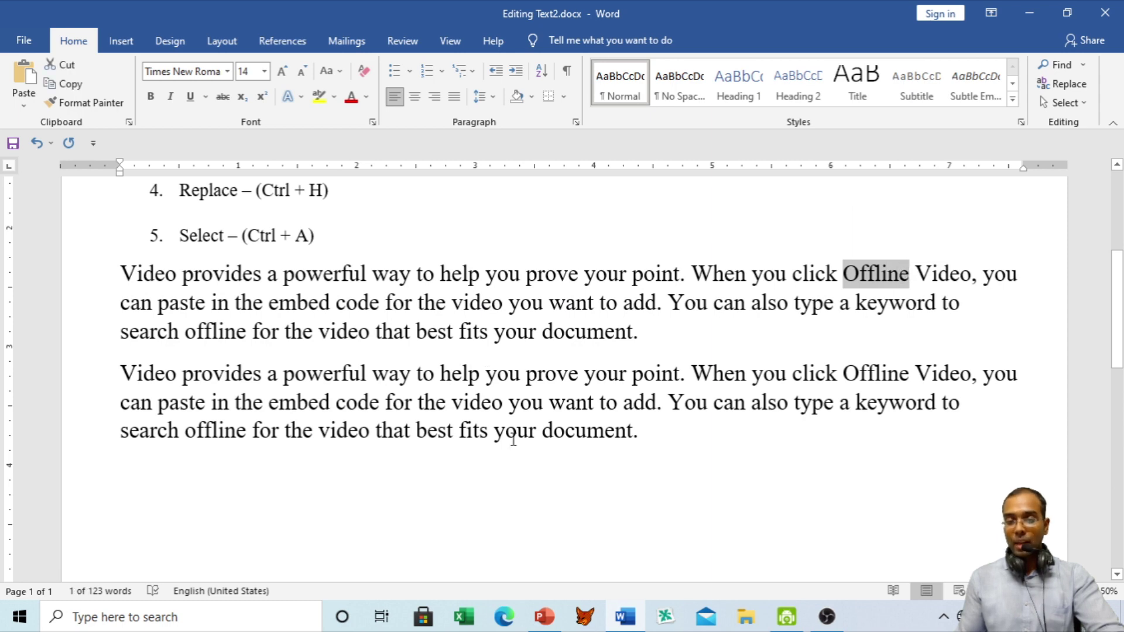
{"action": "left_click_drag", "start_coordinate": [847, 372], "coordinate": [796, 373]}
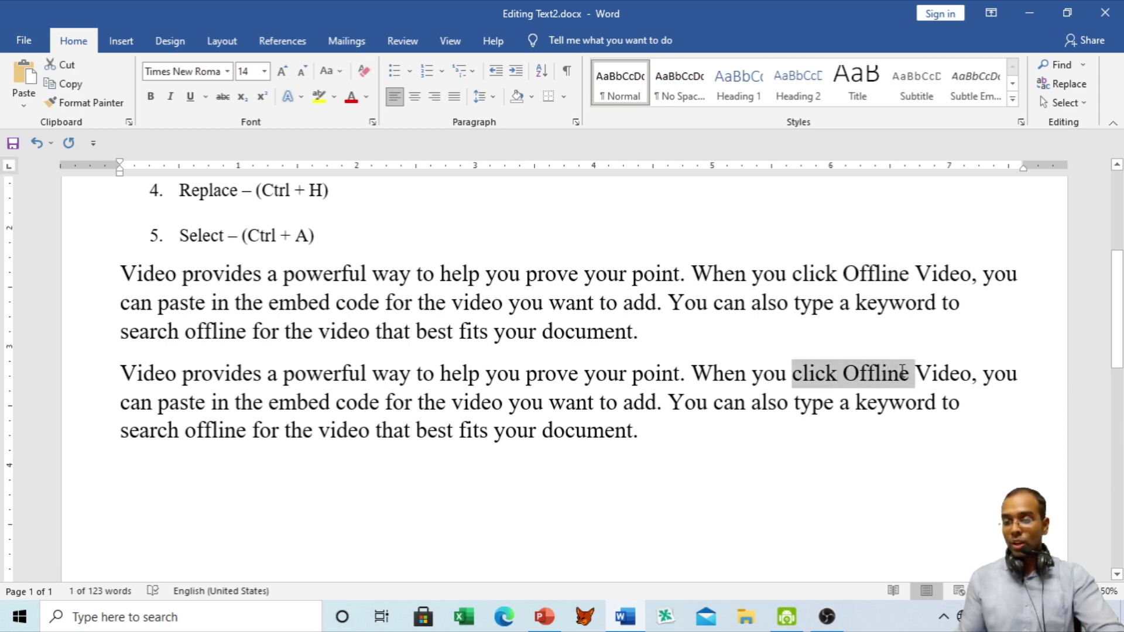
{"action": "left_click_drag", "start_coordinate": [193, 430], "coordinate": [257, 430]}
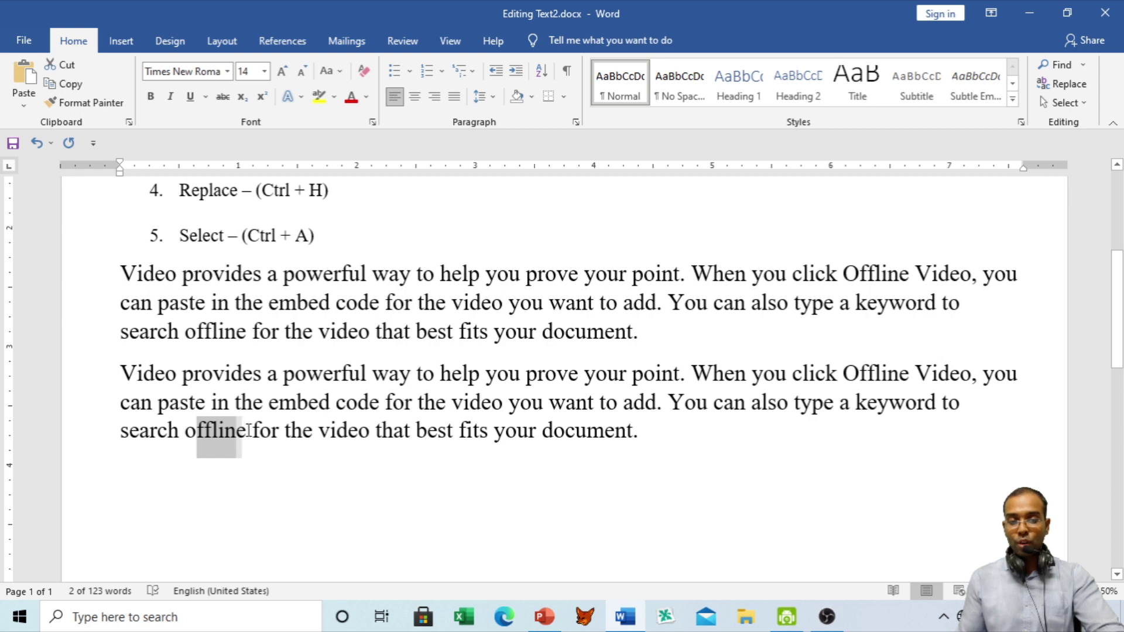
{"action": "left_click_drag", "start_coordinate": [123, 332], "coordinate": [252, 334]}
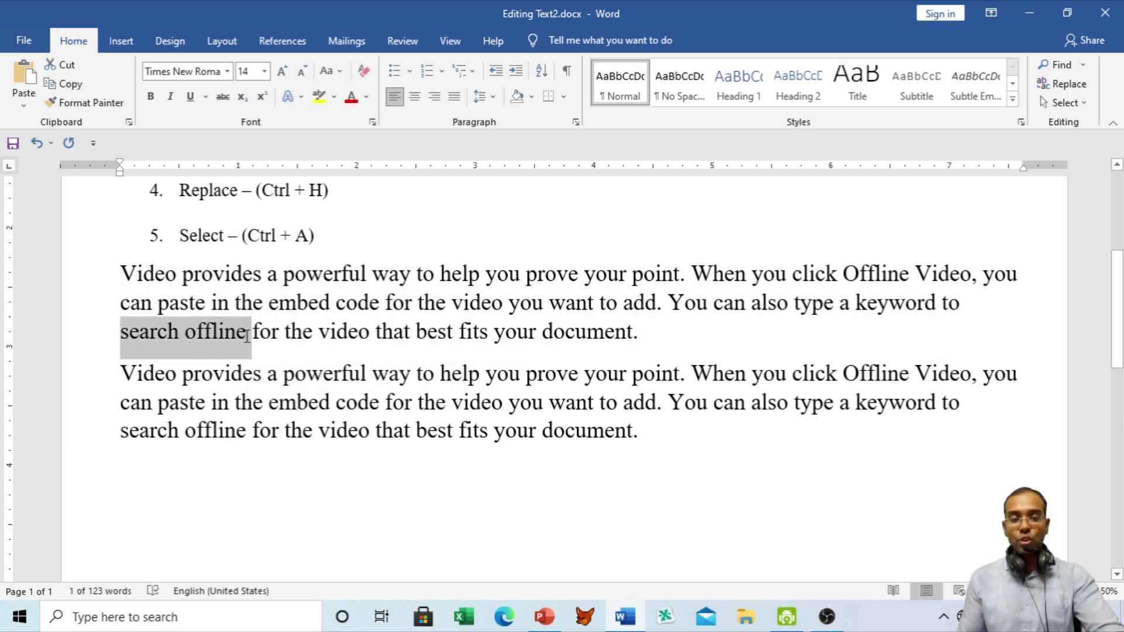
{"action": "scroll", "coordinate": [515, 511], "scroll_direction": "up", "scroll_amount": 3}
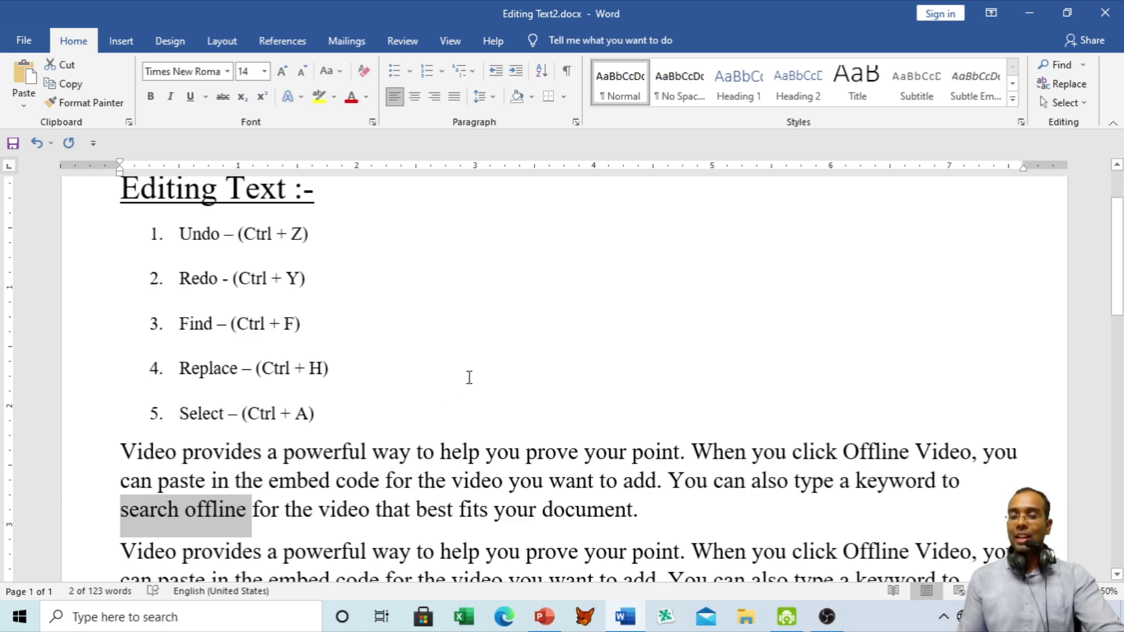
{"action": "left_click", "coordinate": [468, 377]}
{"action": "scroll", "coordinate": [328, 428], "scroll_direction": "down", "scroll_amount": 2}
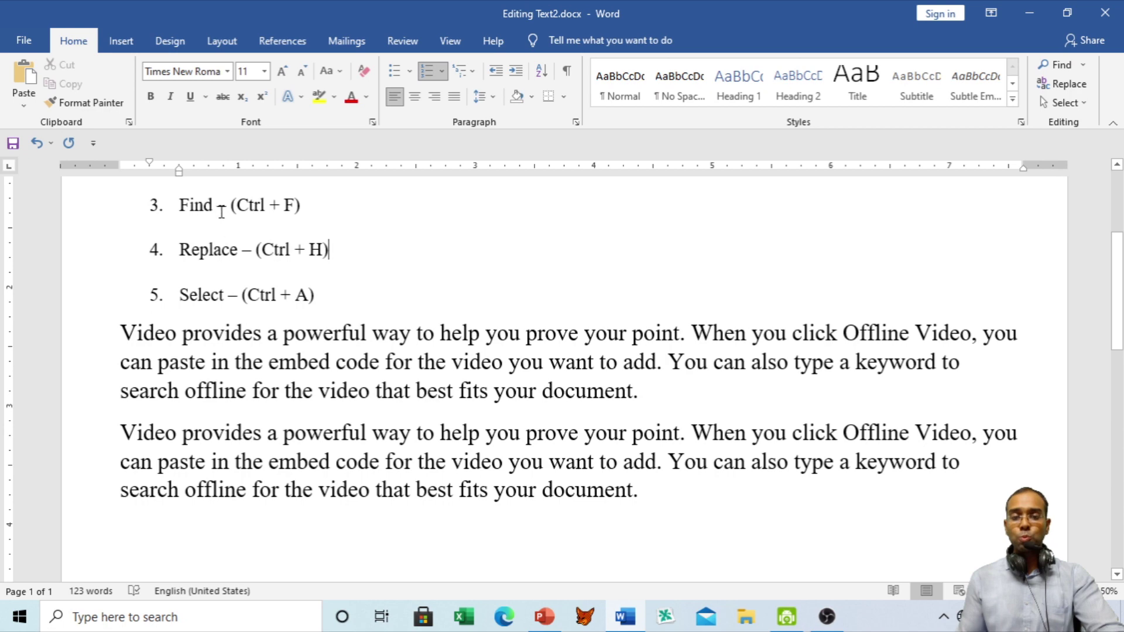
{"action": "scroll", "coordinate": [304, 316], "scroll_direction": "up", "scroll_amount": 2}
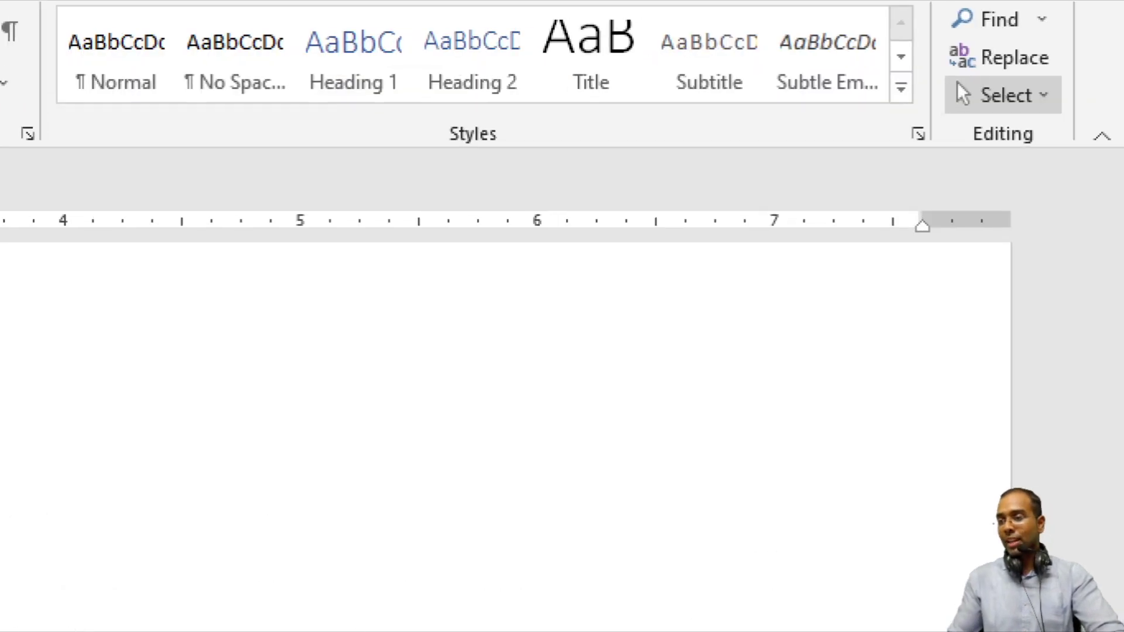
{"action": "left_click_drag", "start_coordinate": [943, 73], "coordinate": [1073, 113]}
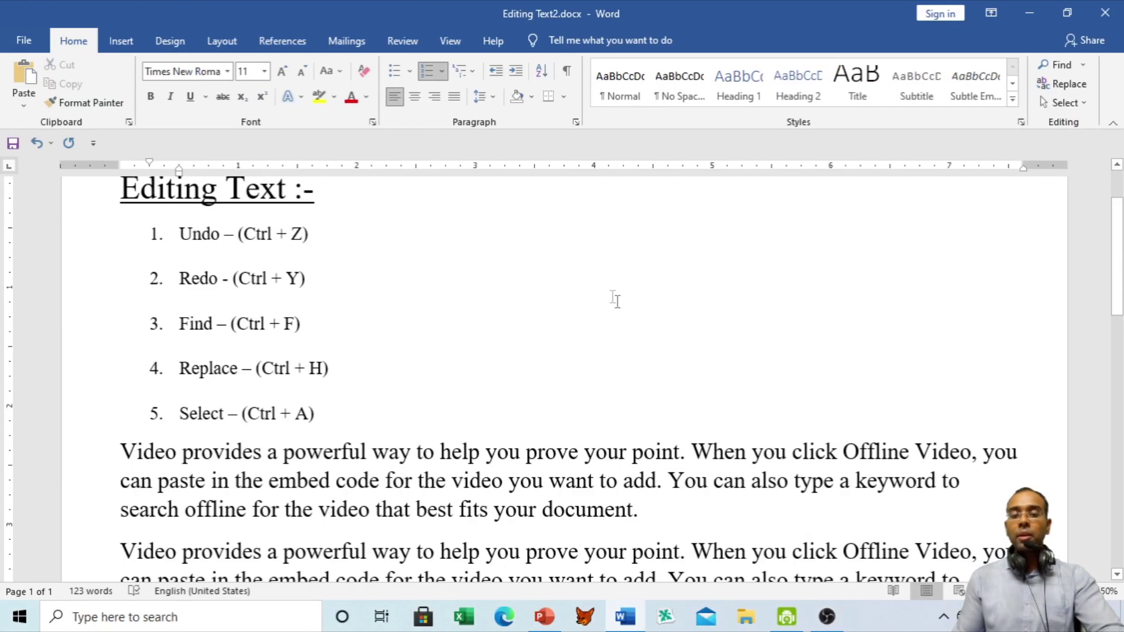
{"action": "left_click", "coordinate": [358, 399]}
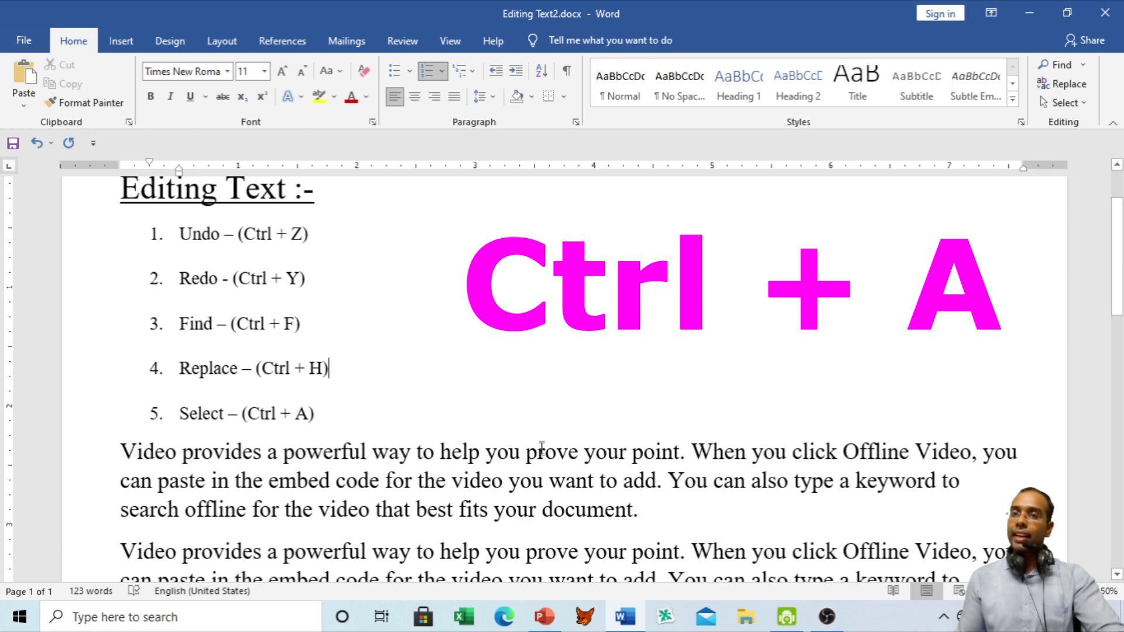
{"action": "left_click", "coordinate": [1062, 102]}
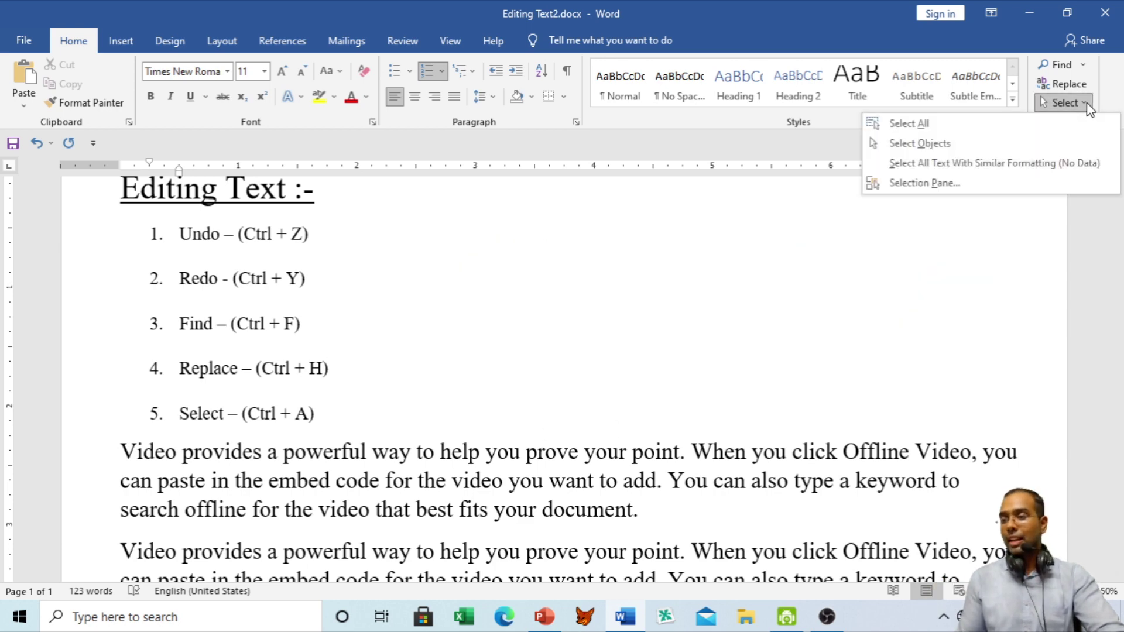
{"action": "left_click", "coordinate": [952, 127]}
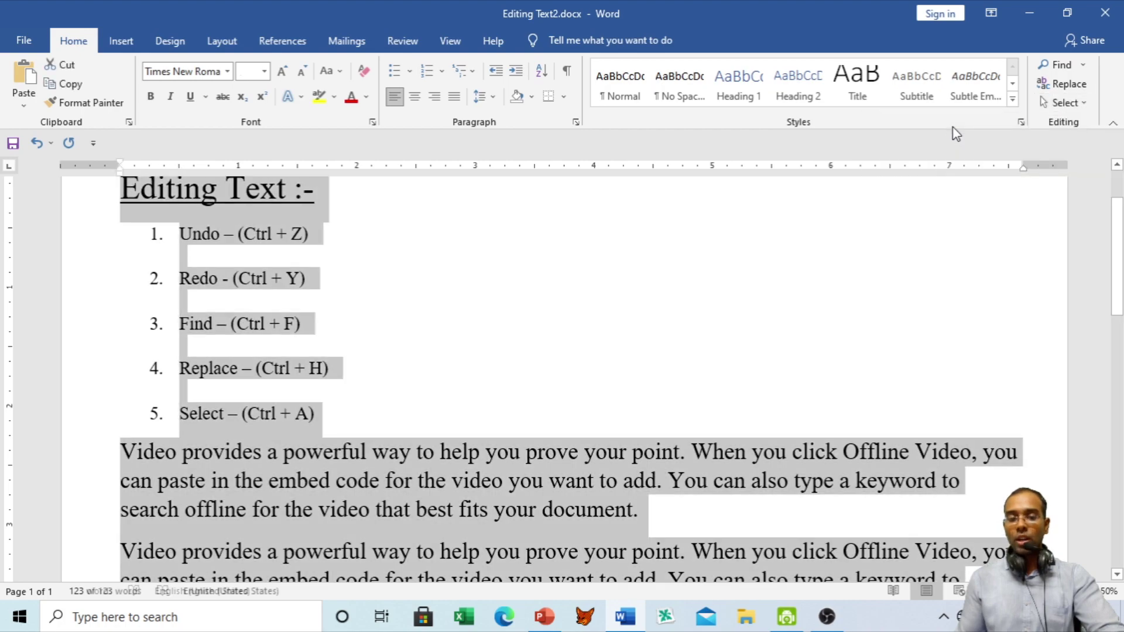
{"action": "scroll", "coordinate": [743, 271], "scroll_direction": "down", "scroll_amount": 2}
{"action": "scroll", "coordinate": [602, 353], "scroll_direction": "down", "scroll_amount": 3}
{"action": "scroll", "coordinate": [603, 358], "scroll_direction": "up", "scroll_amount": 3}
{"action": "scroll", "coordinate": [527, 351], "scroll_direction": "up", "scroll_amount": 1}
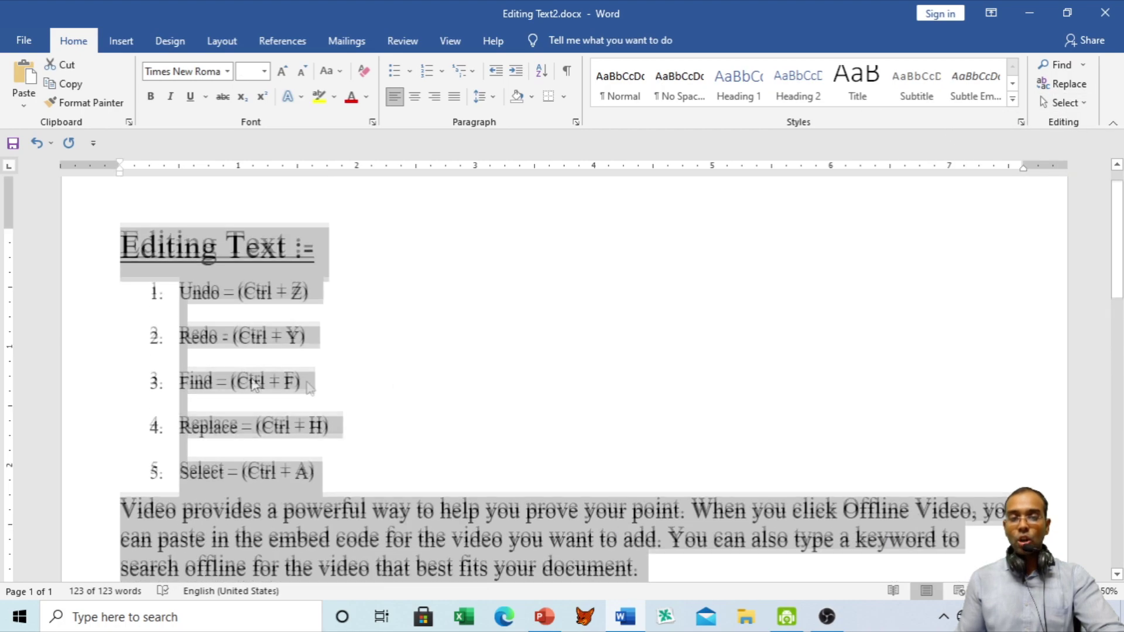
{"action": "scroll", "coordinate": [325, 336], "scroll_direction": "down", "scroll_amount": 4}
{"action": "scroll", "coordinate": [345, 371], "scroll_direction": "up", "scroll_amount": 3}
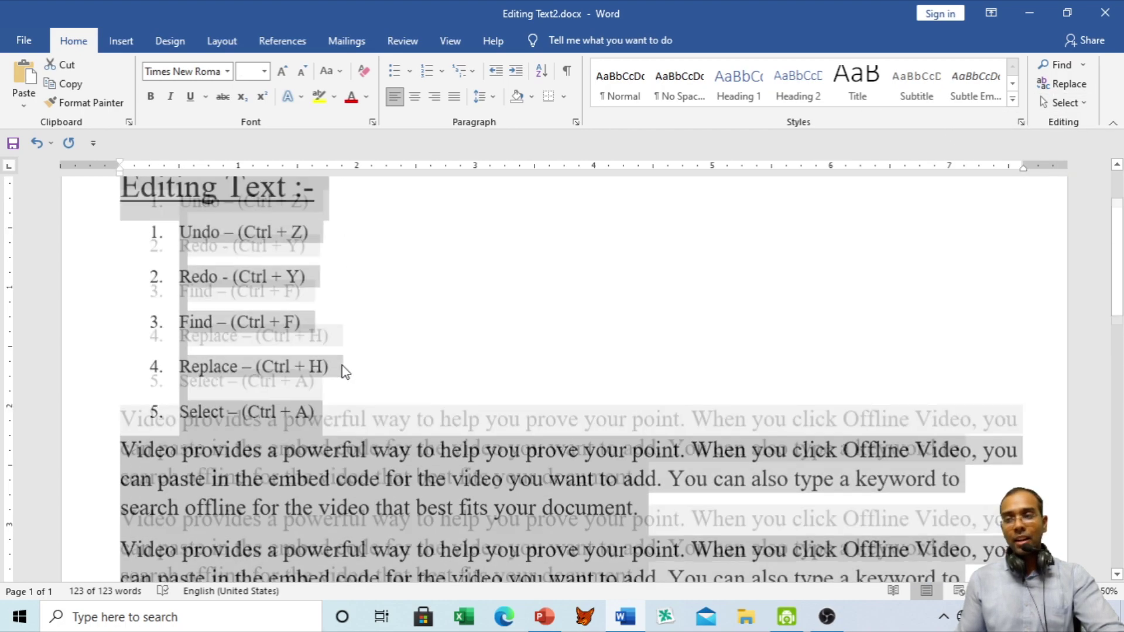
{"action": "scroll", "coordinate": [342, 362], "scroll_direction": "up", "scroll_amount": 1}
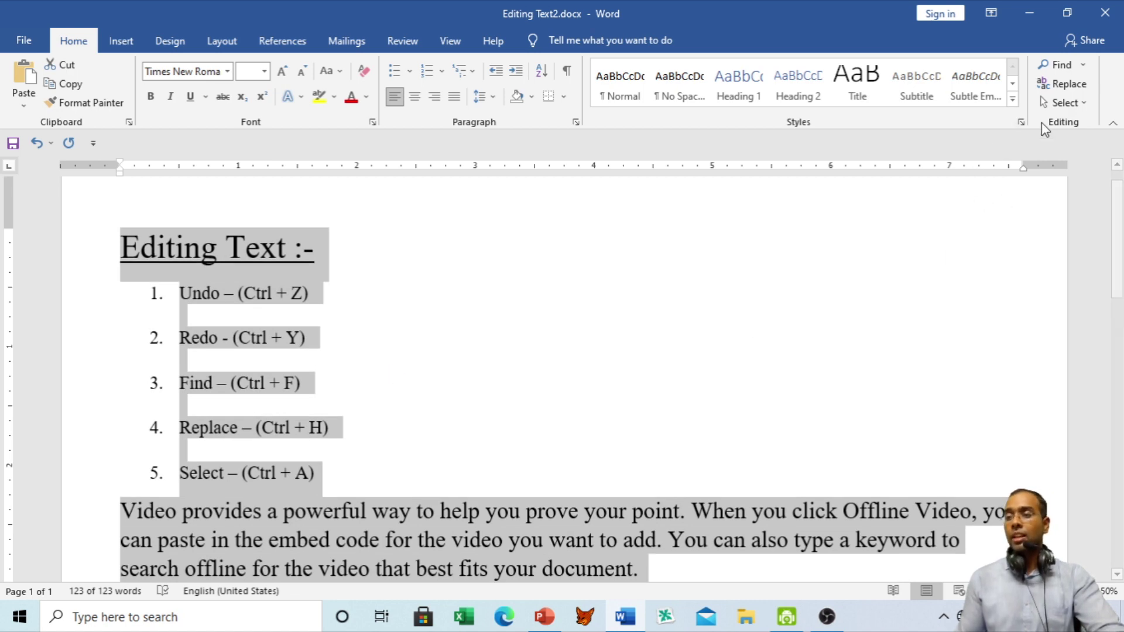
{"action": "left_click", "coordinate": [890, 319]}
{"action": "scroll", "coordinate": [585, 380], "scroll_direction": "down", "scroll_amount": 2}
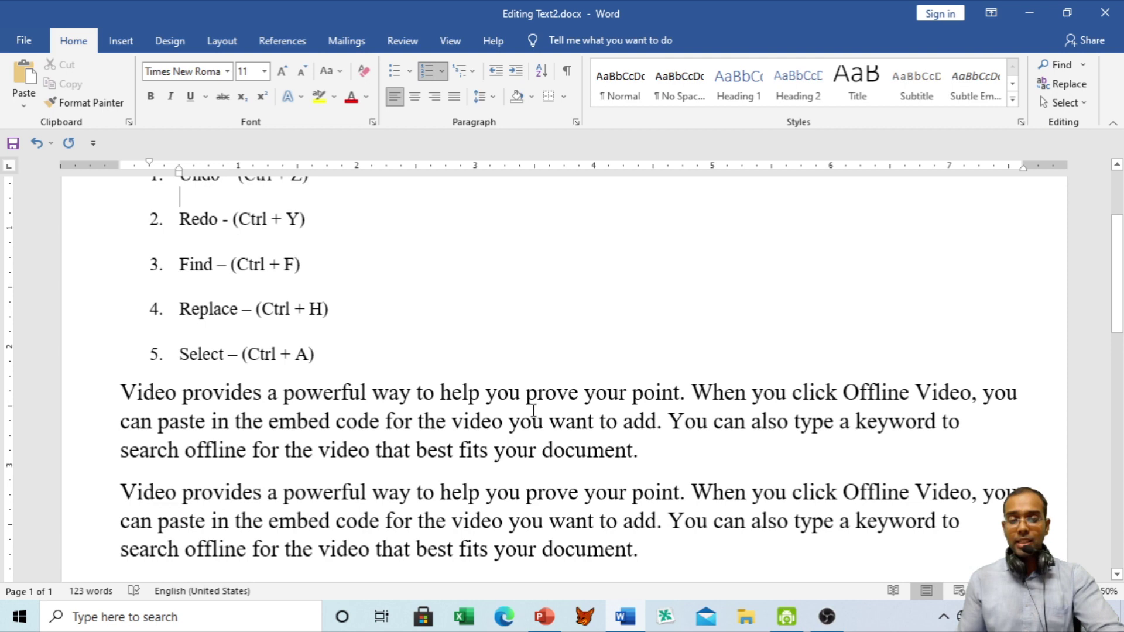
- Open the Select dropdown in the Home tab's Editing group
{"action": "scroll", "coordinate": [532, 403], "scroll_direction": "down", "scroll_amount": 1}
{"action": "scroll", "coordinate": [835, 326], "scroll_direction": "up", "scroll_amount": 2}
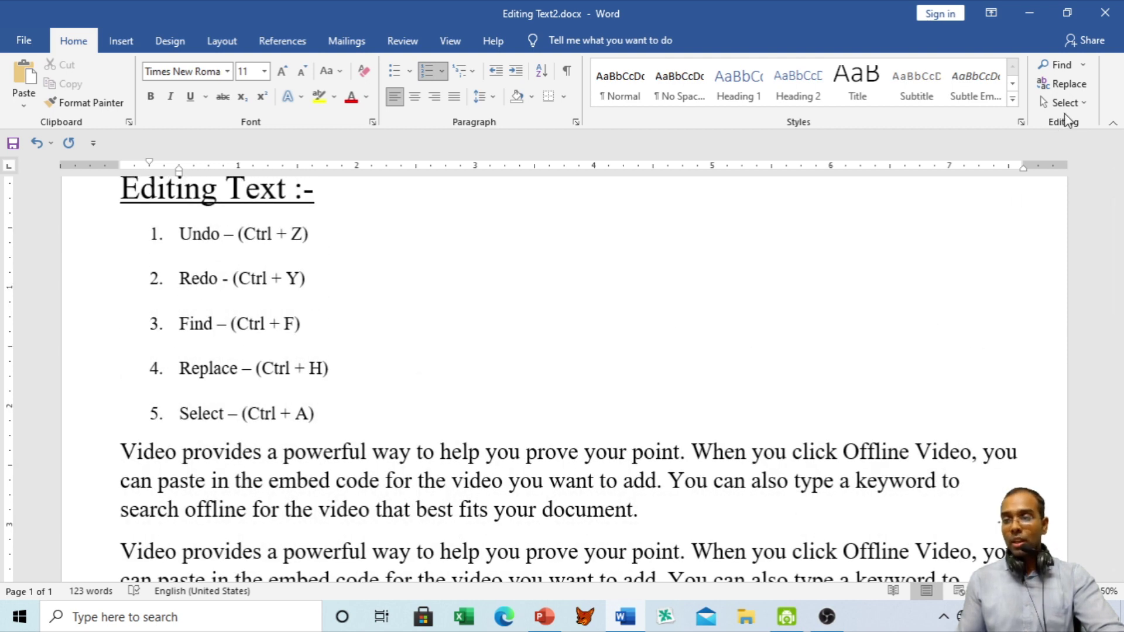
{"action": "left_click", "coordinate": [1083, 104]}
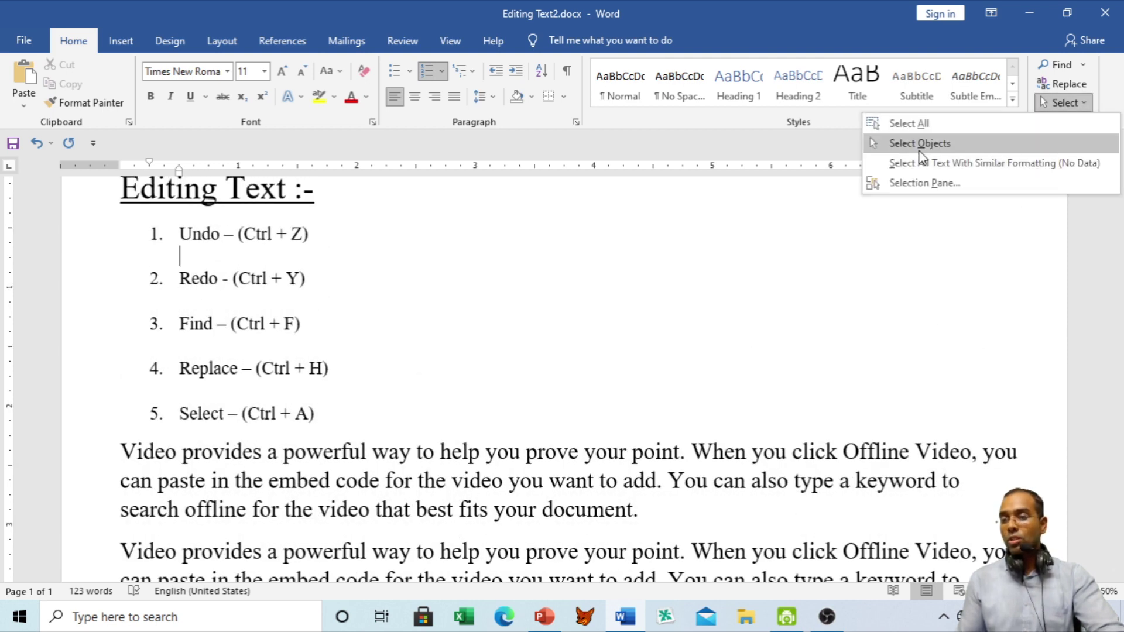